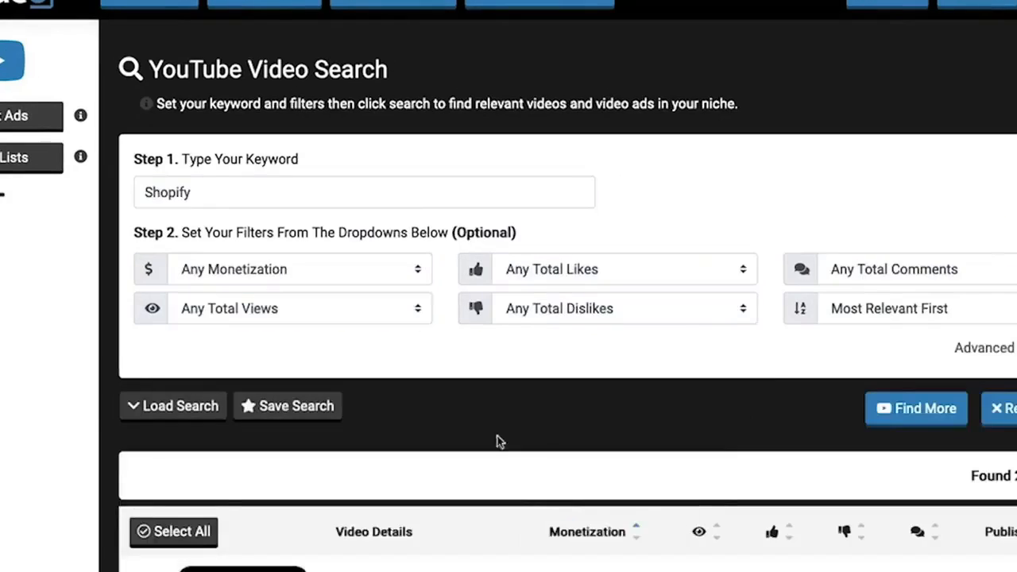
Check the monetization of the Shopify results and preview the ad on "How To Start A Shopify Store Step-By-Step Tutorial 2019"
{"action": "scroll", "coordinate": [584, 476], "scroll_direction": "down", "scroll_amount": 5}
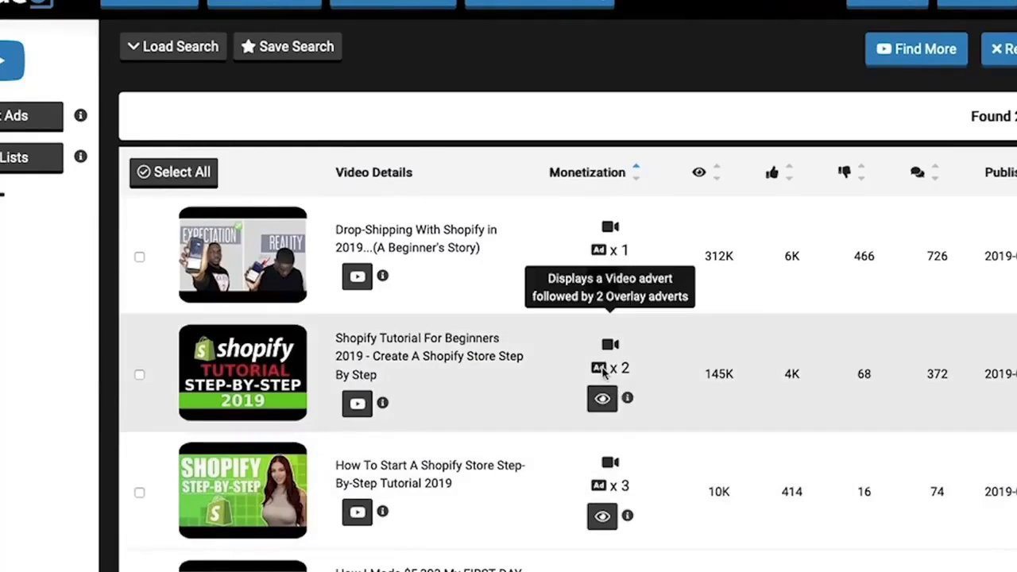
{"action": "mouse_move", "coordinate": [607, 503]}
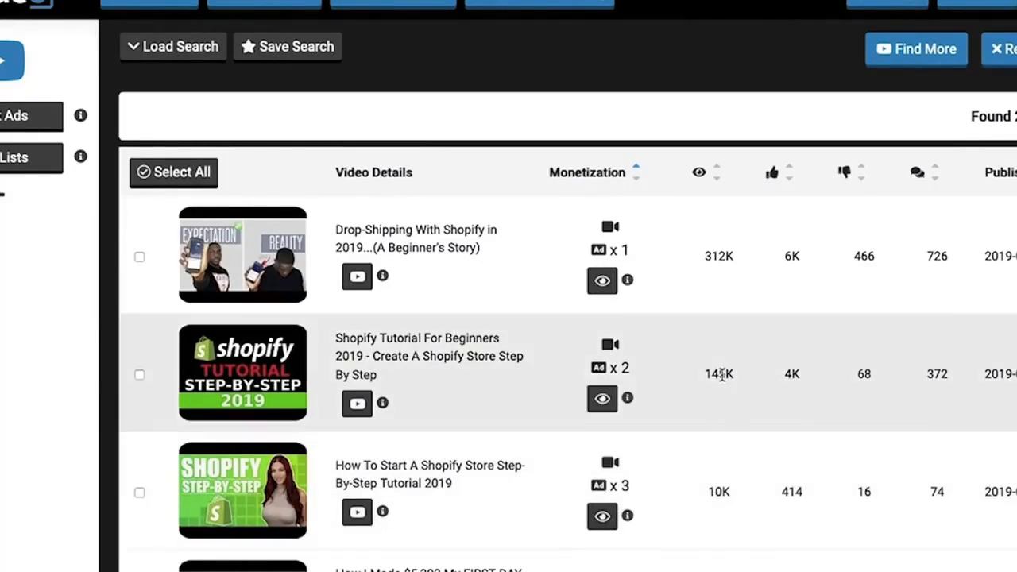
{"action": "scroll", "coordinate": [602, 329], "scroll_direction": "down", "scroll_amount": 4}
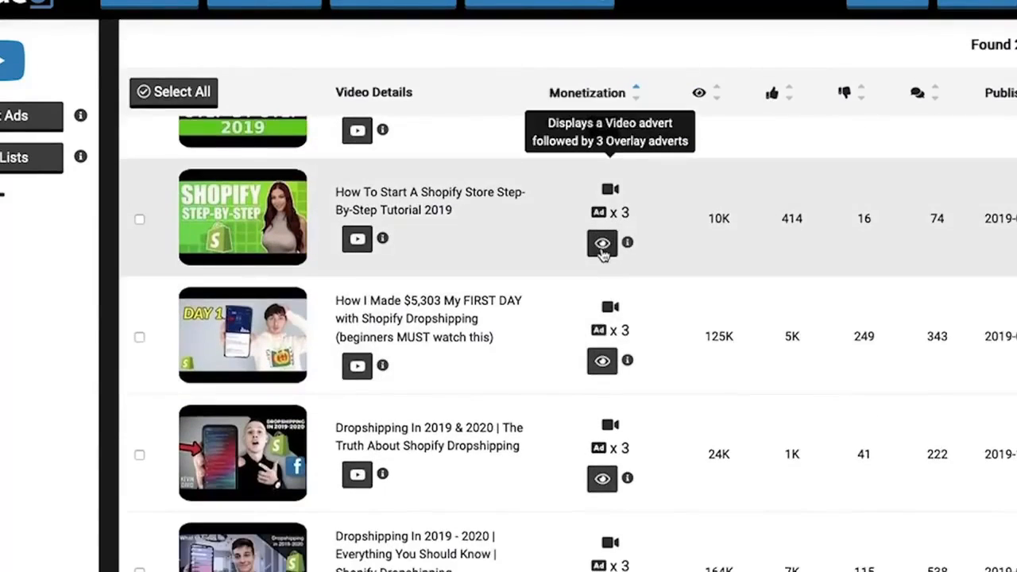
{"action": "left_click", "coordinate": [602, 245]}
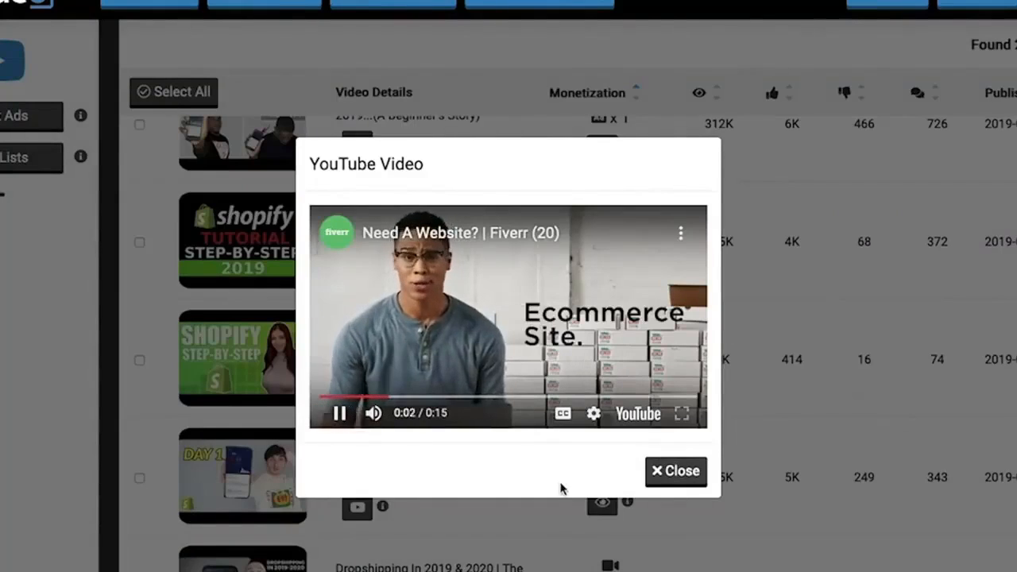
{"action": "left_click", "coordinate": [664, 472]}
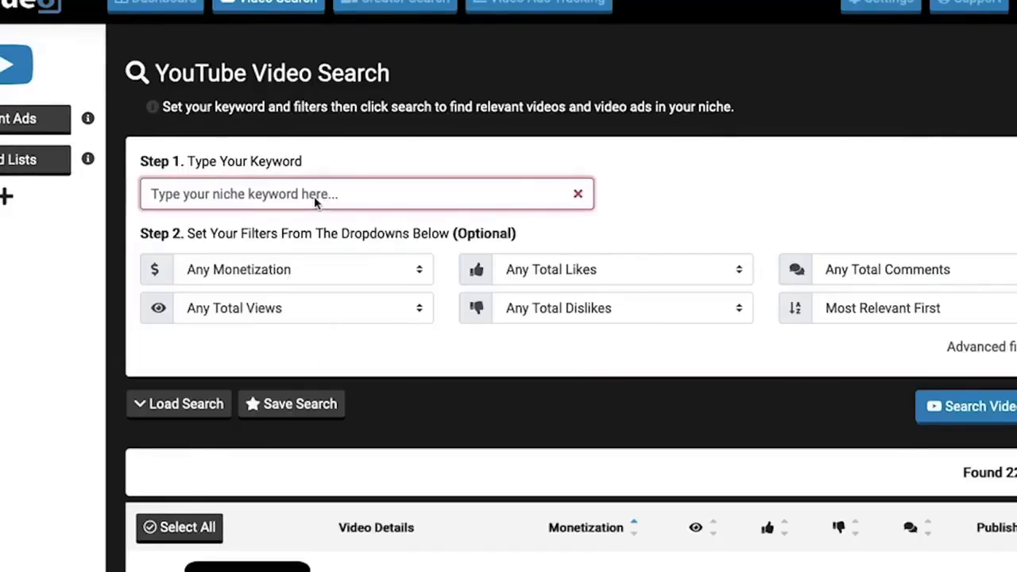
Search for videos with the keyword "Shopify Training"
{"action": "type", "text": "Shopi"}
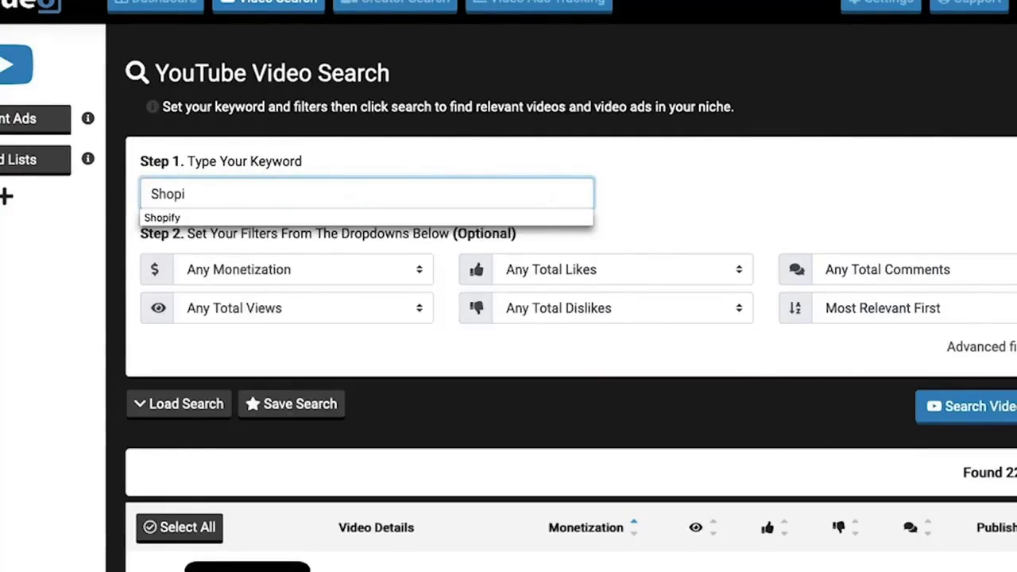
{"action": "type", "text": "fy Training"}
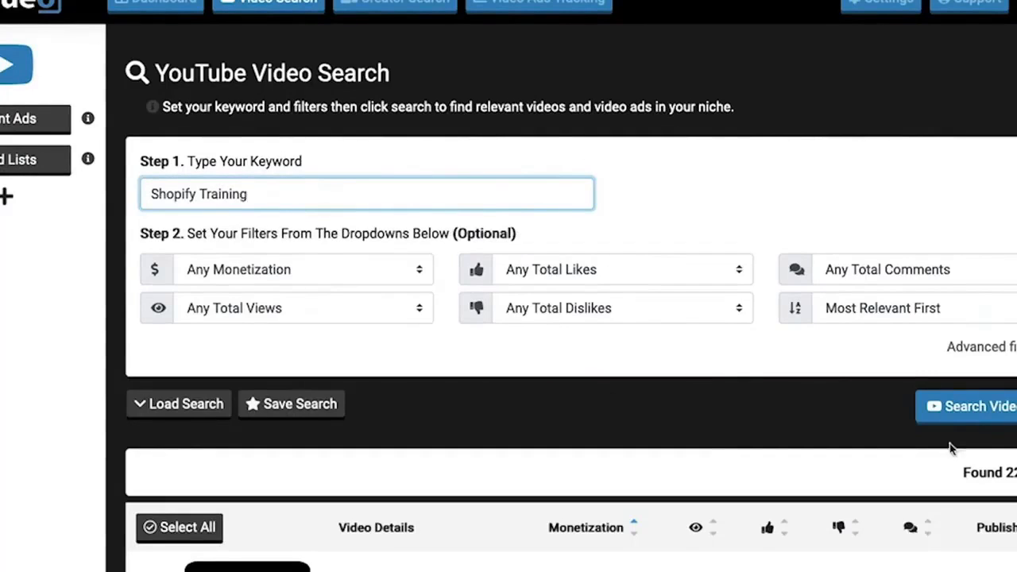
{"action": "left_click", "coordinate": [959, 408]}
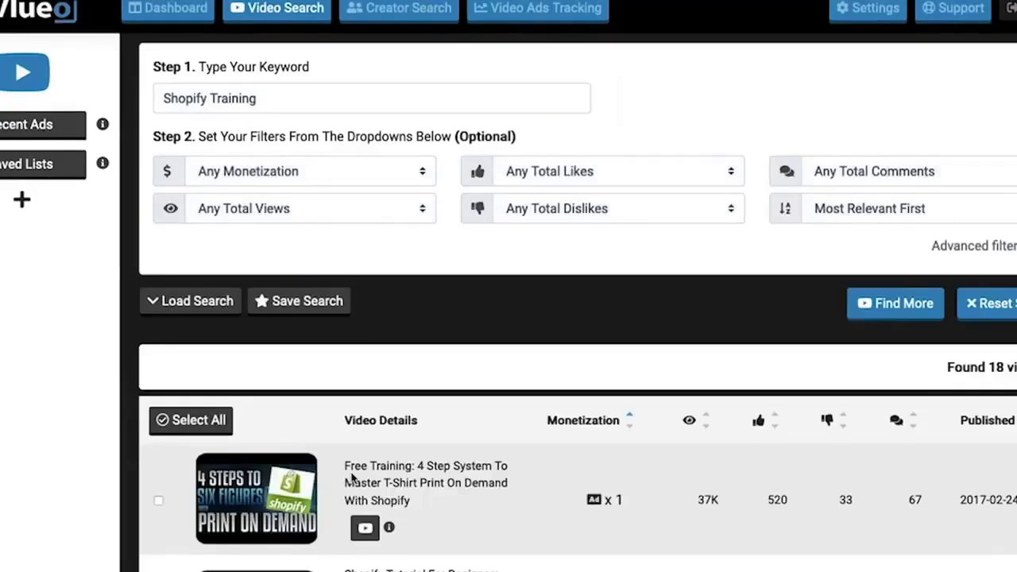
Open the "Free Training: 4 Step System To Master T-Shirt Print On Demand With Shopify" result on YouTube and look over its page
{"action": "scroll", "coordinate": [352, 477], "scroll_direction": "down", "scroll_amount": 3}
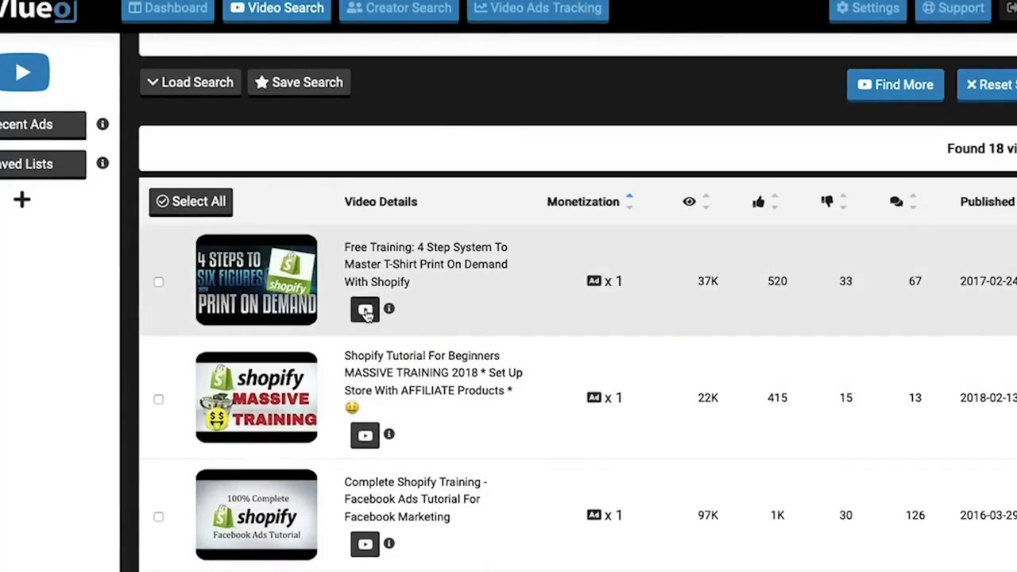
{"action": "left_click", "coordinate": [365, 310]}
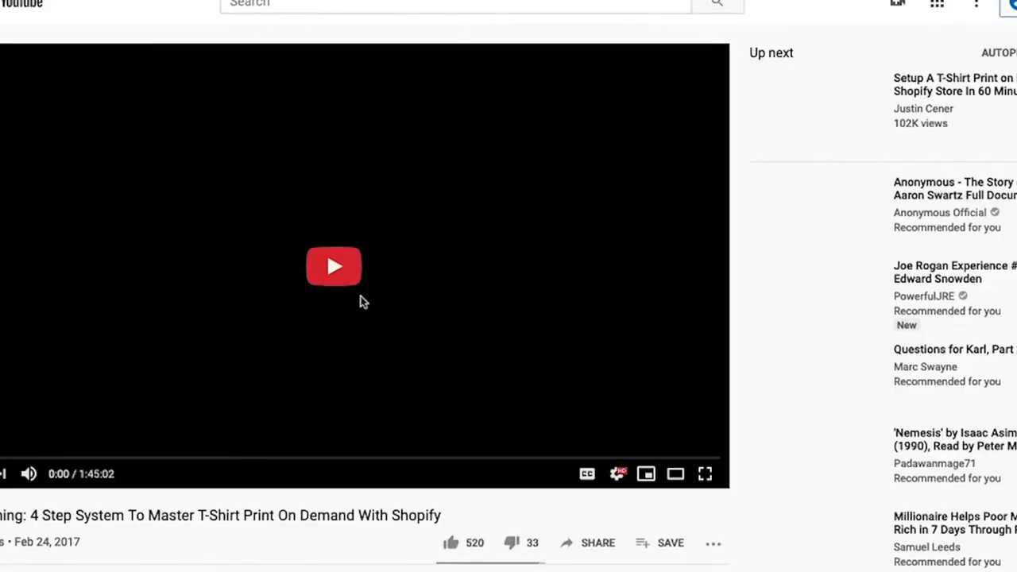
{"action": "scroll", "coordinate": [355, 338], "scroll_direction": "down", "scroll_amount": 2}
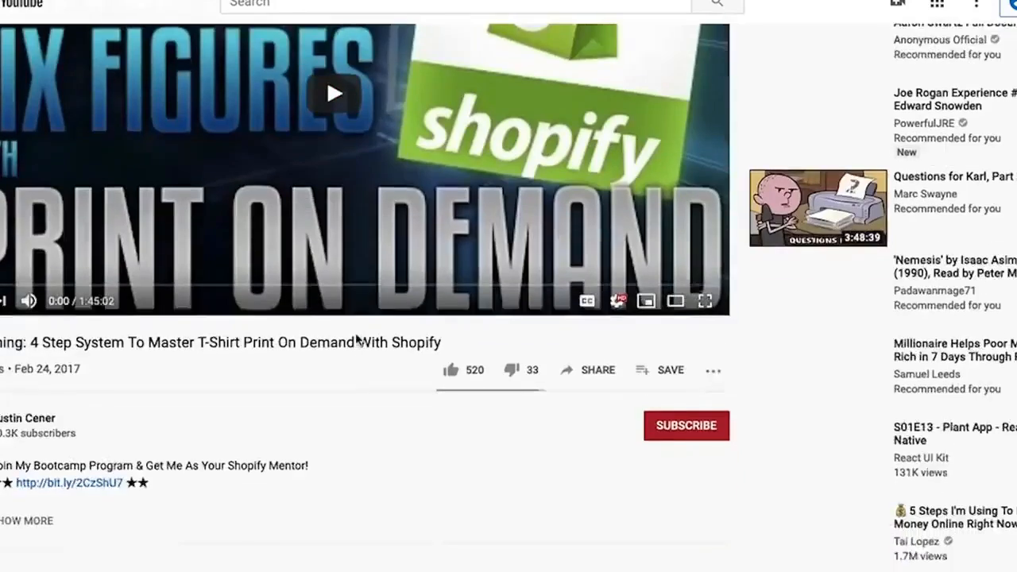
{"action": "scroll", "coordinate": [355, 339], "scroll_direction": "up", "scroll_amount": 2}
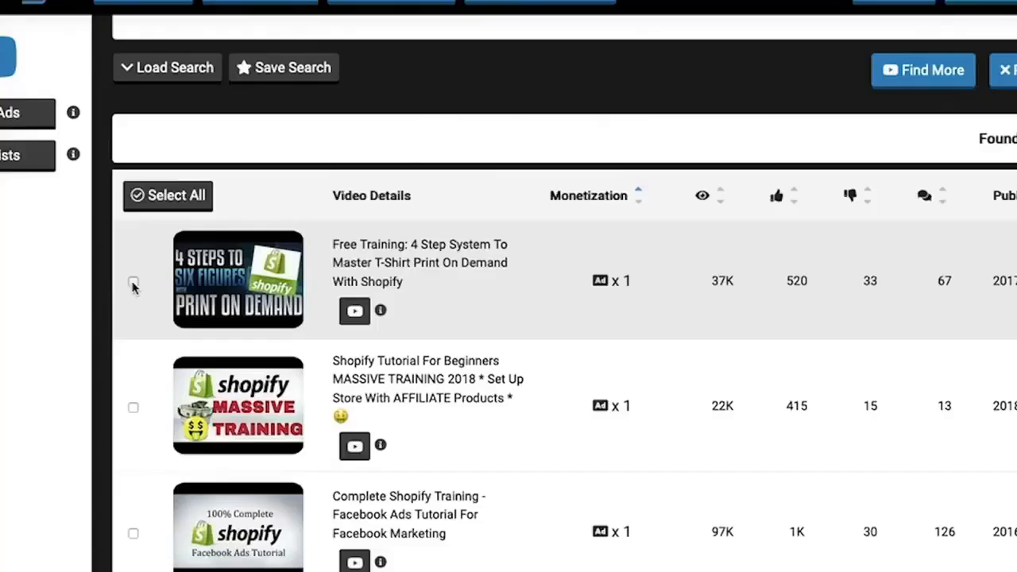
Select the first three Shopify Training videos and copy their YouTube URLs
{"action": "left_click", "coordinate": [138, 282]}
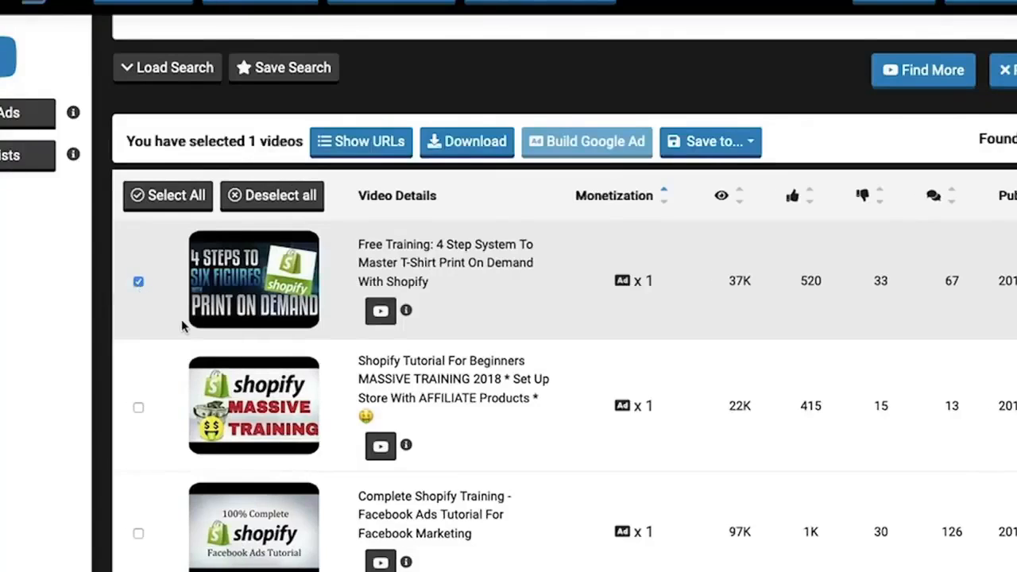
{"action": "scroll", "coordinate": [182, 325], "scroll_direction": "down", "scroll_amount": 1}
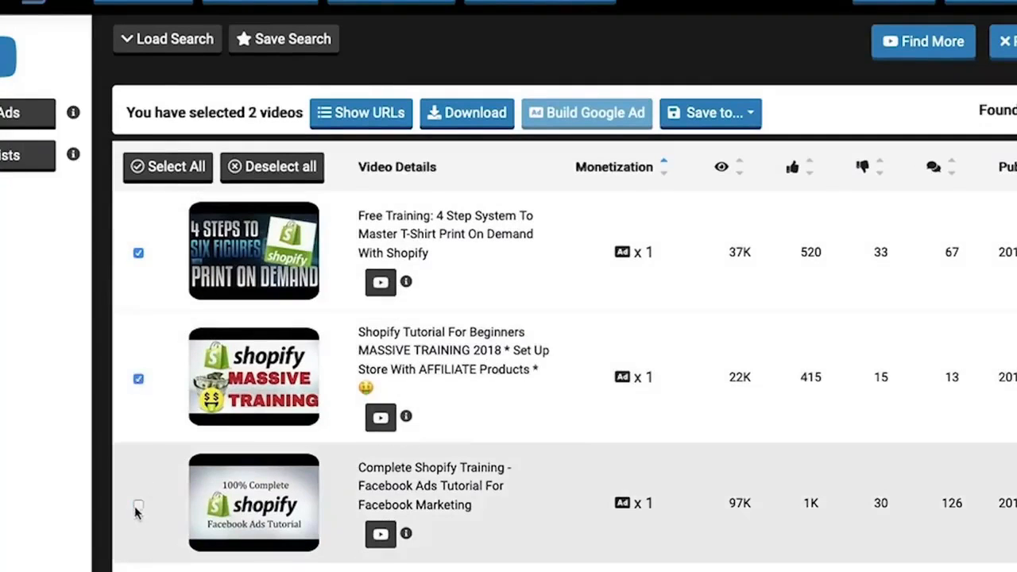
{"action": "left_click", "coordinate": [138, 505]}
{"action": "left_click", "coordinate": [387, 115]}
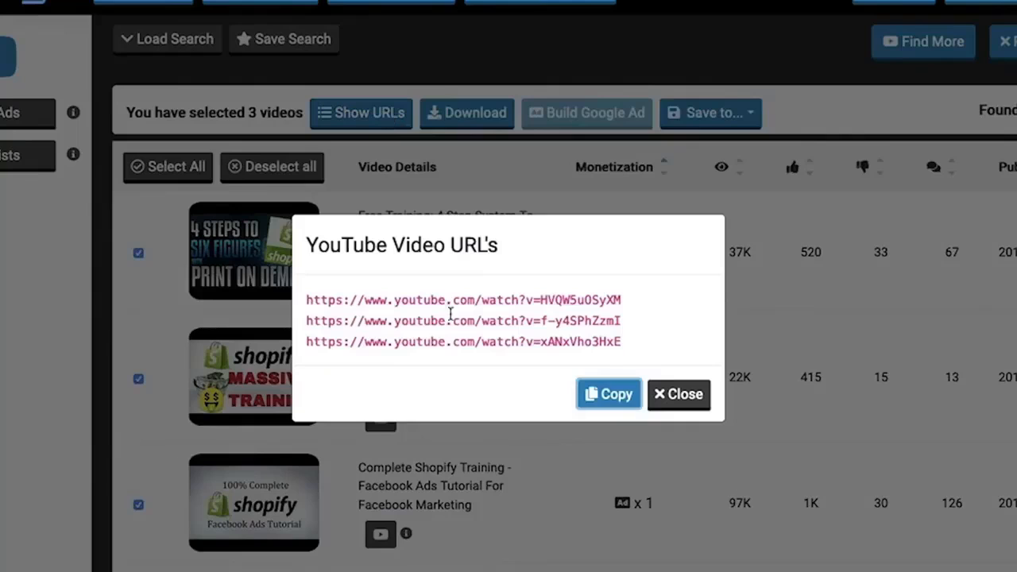
{"action": "left_click", "coordinate": [624, 402]}
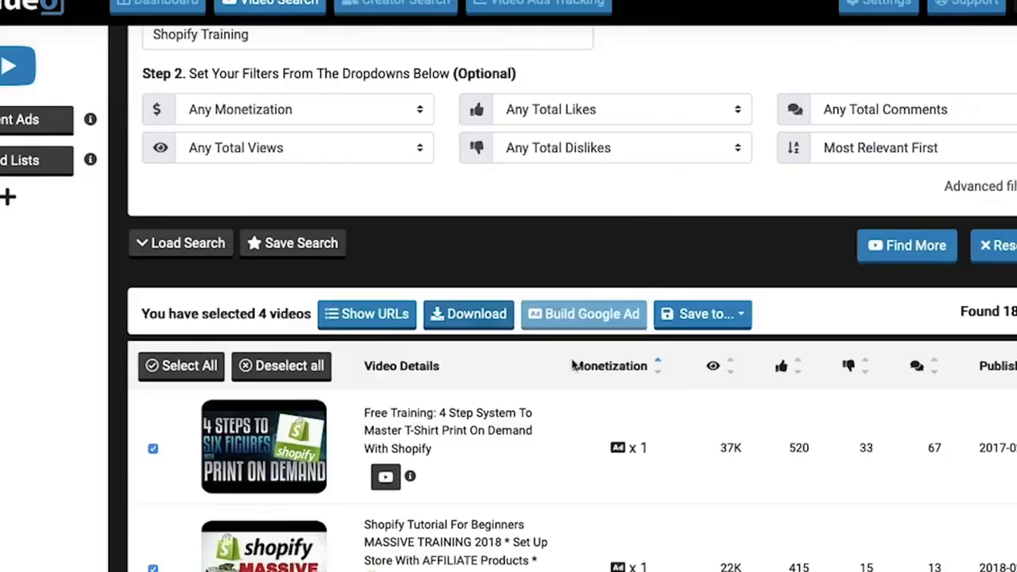
Download the selected videos' data as a CSV file named "New Shopify List" in the Vlueo folder
{"action": "left_click", "coordinate": [468, 312]}
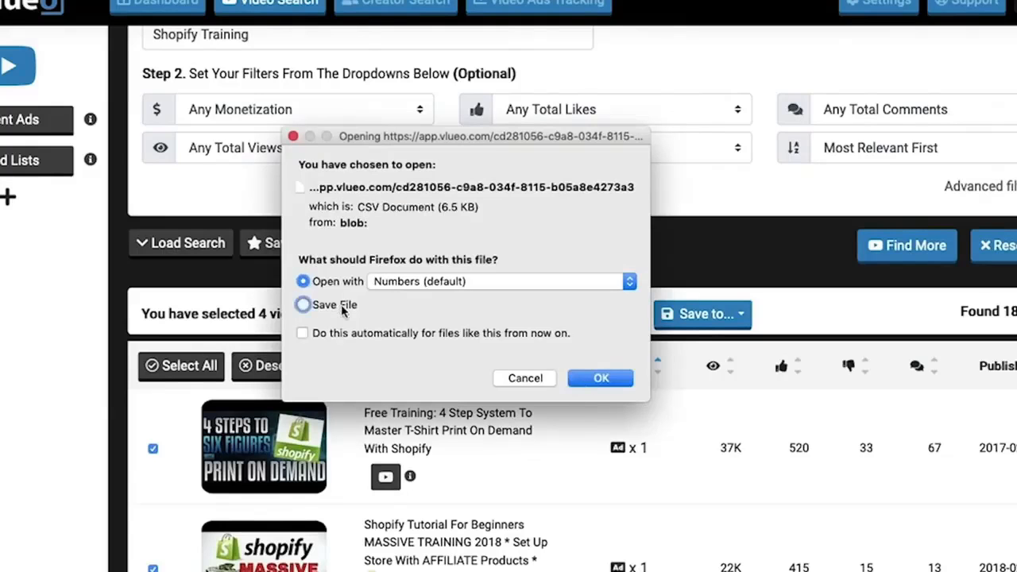
{"action": "left_click", "coordinate": [342, 310]}
{"action": "left_click", "coordinate": [600, 378]}
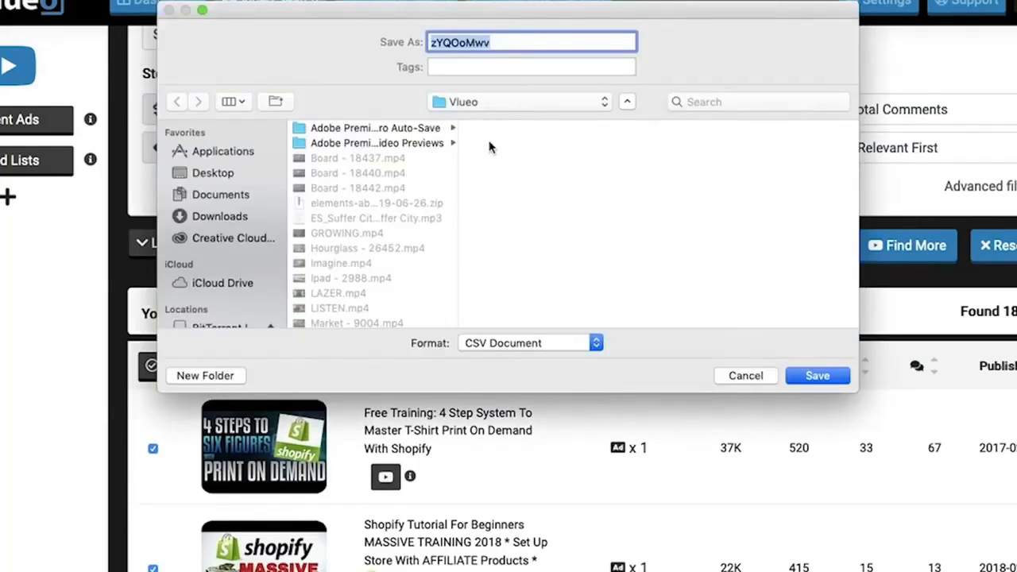
{"action": "type", "text": "New Shopify List"}
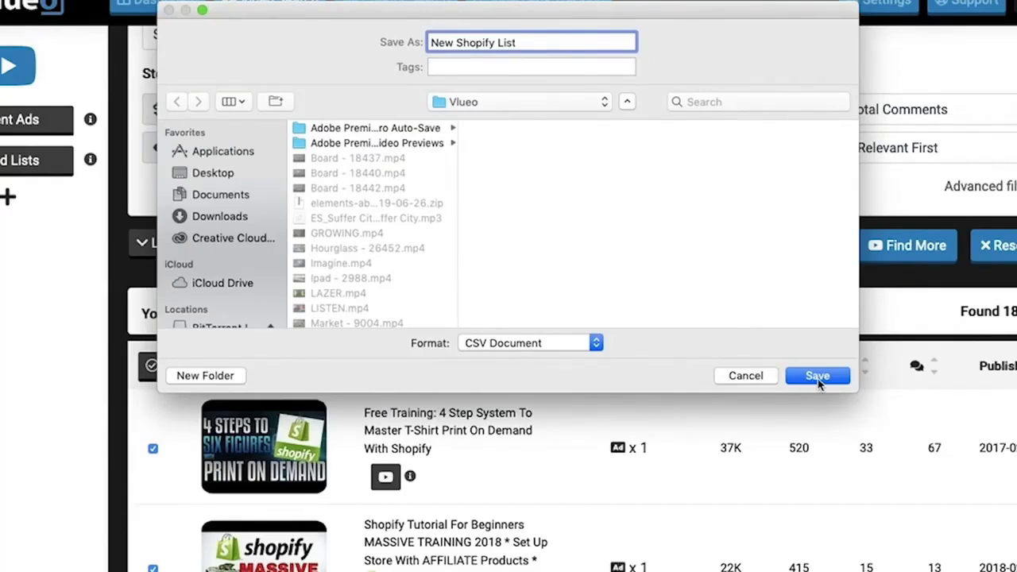
{"action": "left_click", "coordinate": [818, 377]}
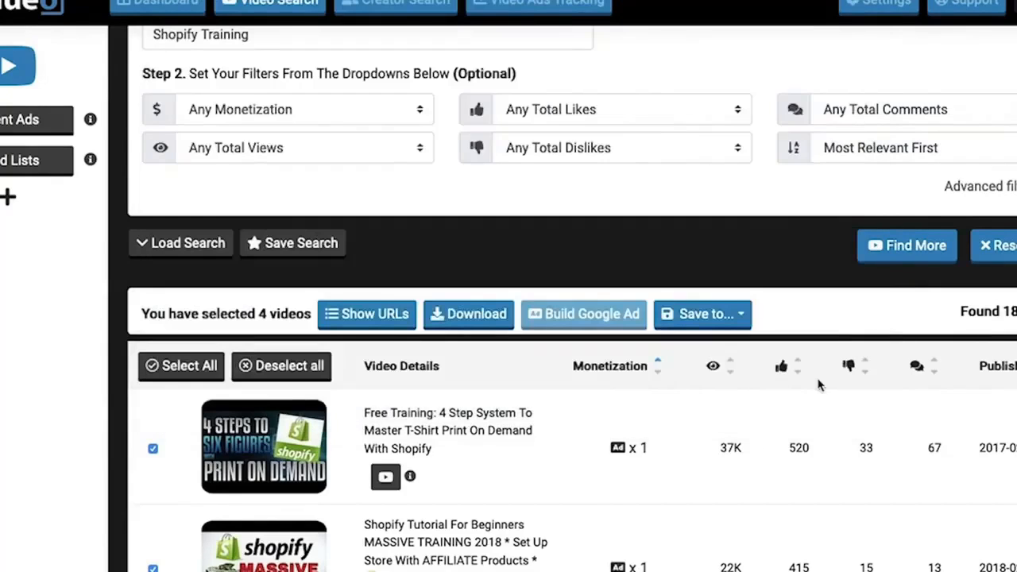
Filter the Shopify Training search to over 1K comments and over 1K views, and run it again
{"action": "scroll", "coordinate": [819, 385], "scroll_direction": "up", "scroll_amount": 3}
{"action": "left_click", "coordinate": [906, 270]}
{"action": "left_click", "coordinate": [878, 286]}
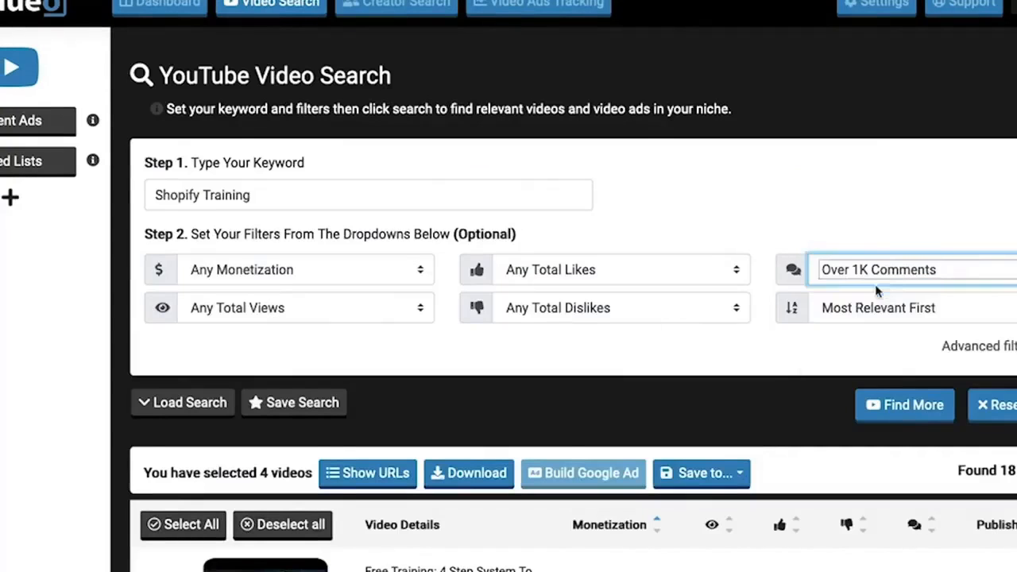
{"action": "left_click", "coordinate": [357, 310]}
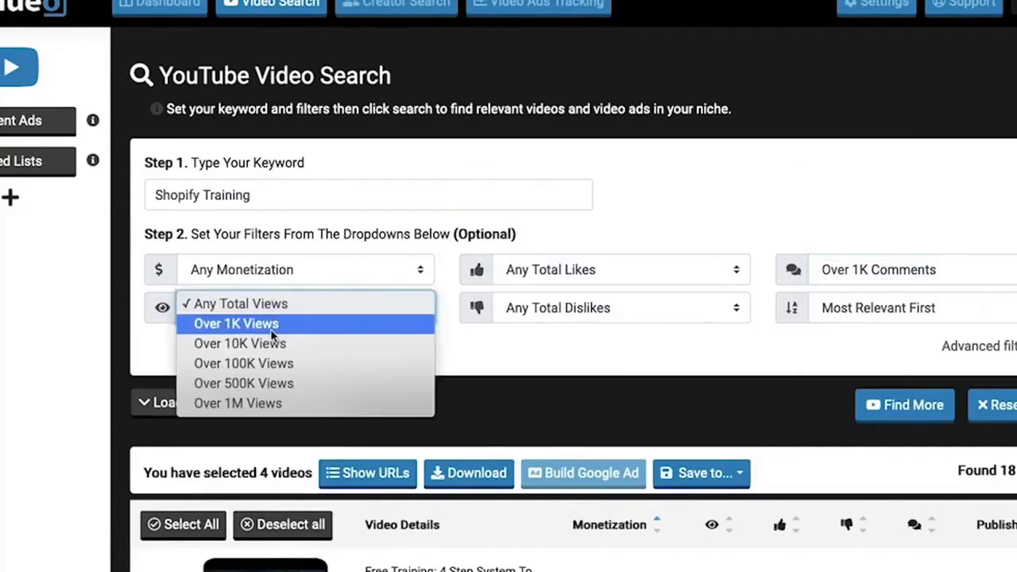
{"action": "left_click", "coordinate": [274, 324]}
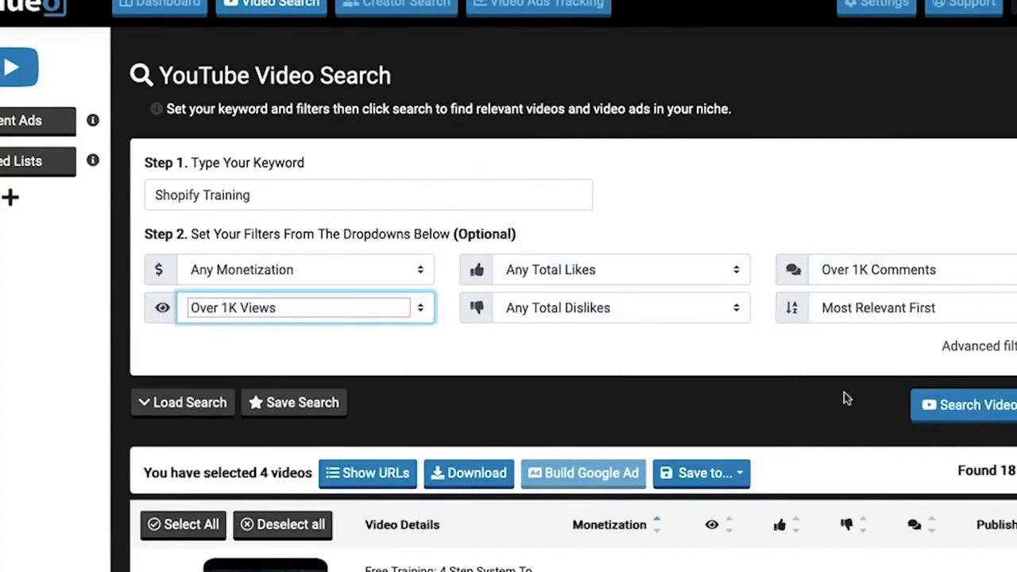
{"action": "left_click", "coordinate": [973, 406]}
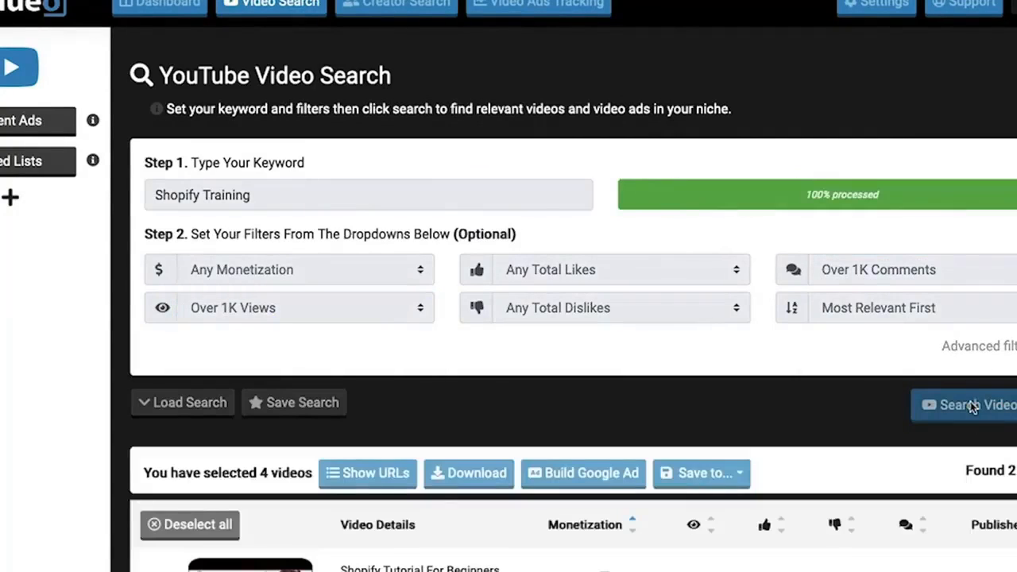
Clear the old selection, select all the filtered videos and copy their YouTube URLs
{"action": "scroll", "coordinate": [675, 438], "scroll_direction": "down", "scroll_amount": 3}
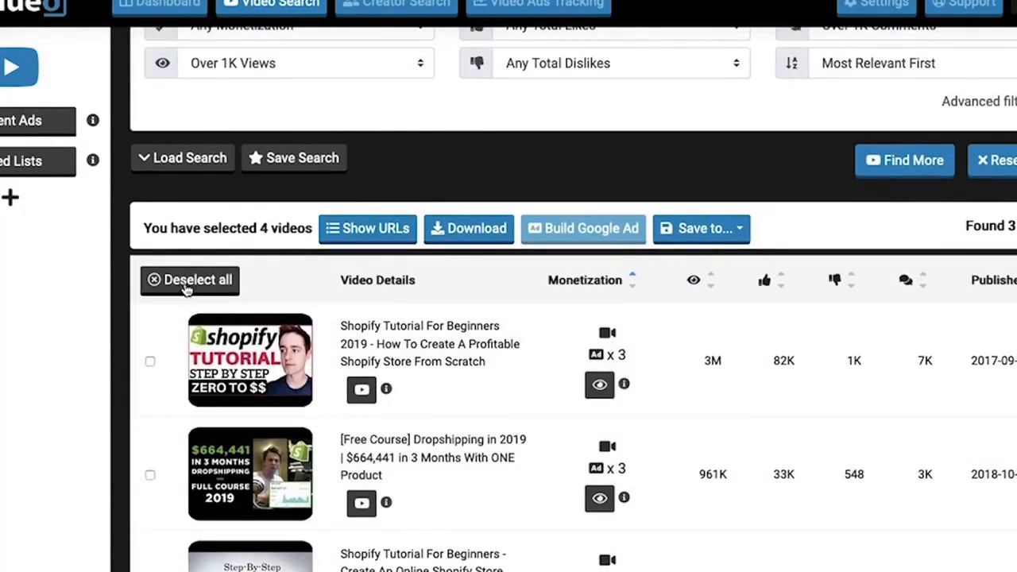
{"action": "left_click", "coordinate": [187, 285]}
{"action": "left_click", "coordinate": [176, 285]}
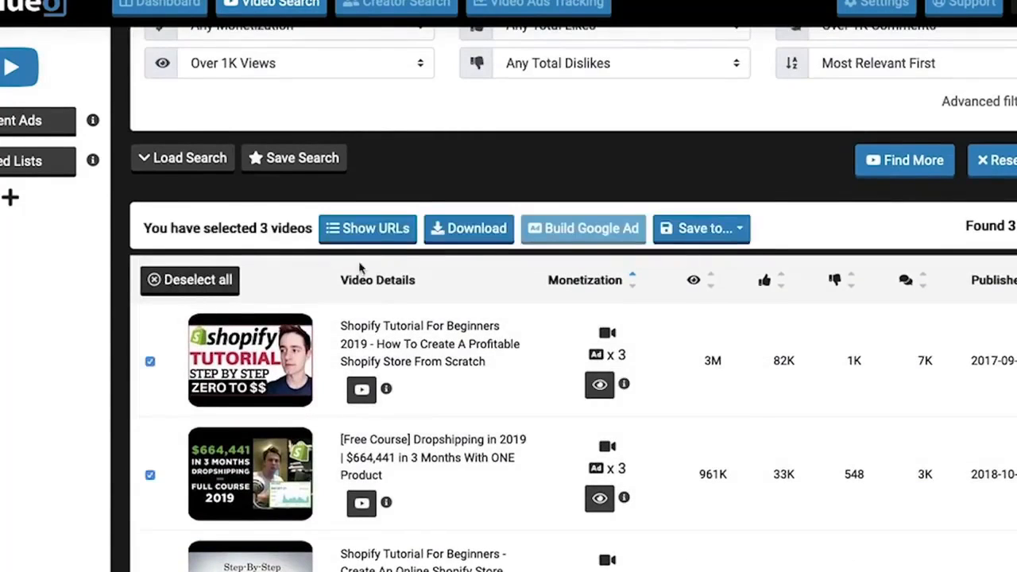
{"action": "left_click", "coordinate": [363, 227]}
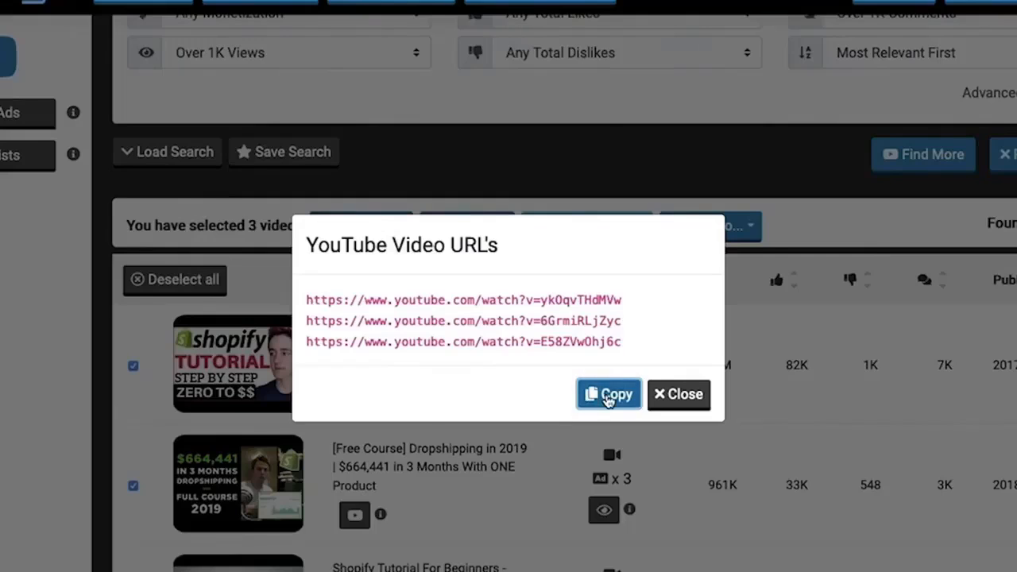
{"action": "left_click", "coordinate": [609, 396]}
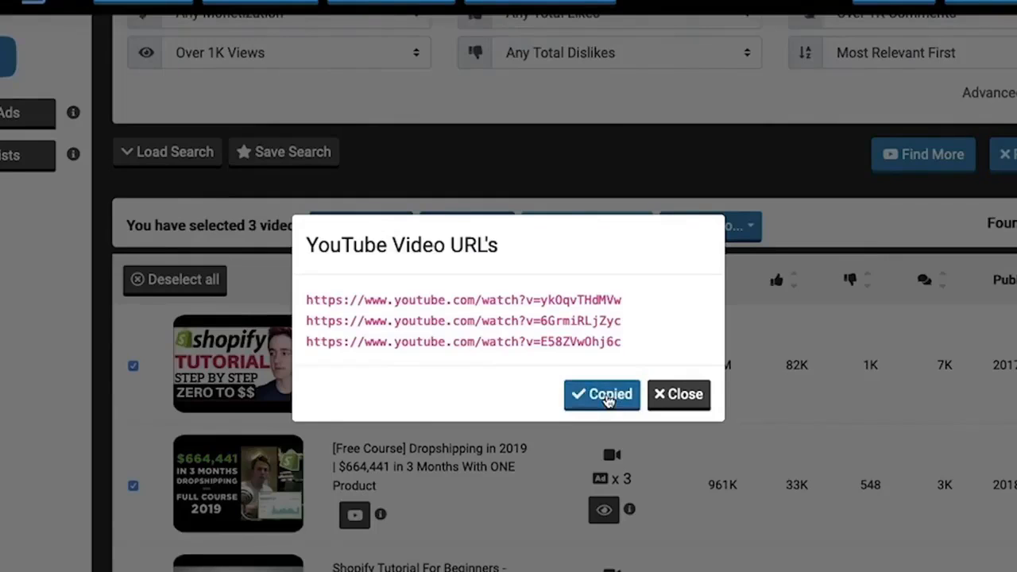
{"action": "left_click", "coordinate": [680, 395]}
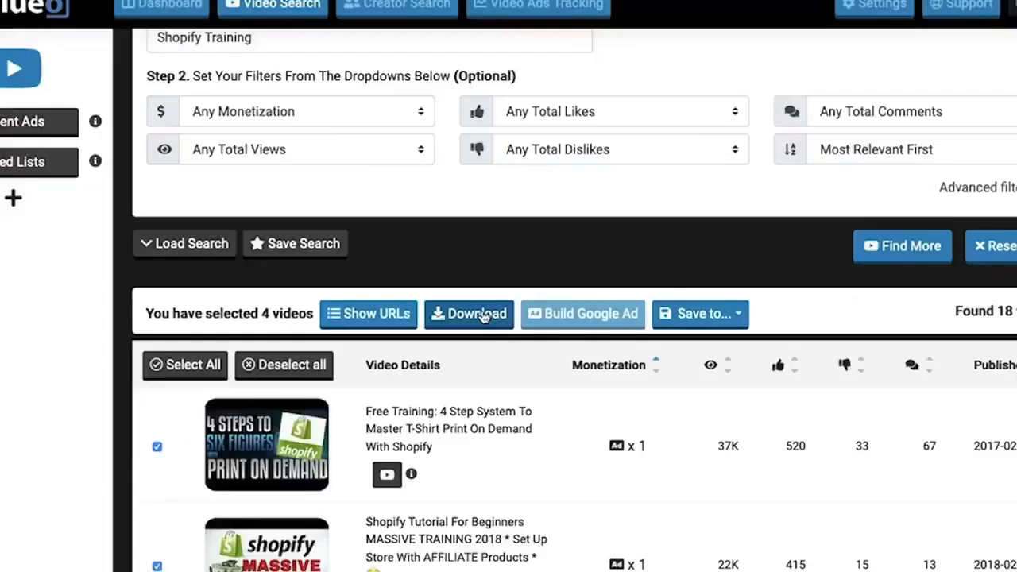
Export the selected Shopify Training videos to a CSV file saved as "New Shopify List"
{"action": "left_click", "coordinate": [481, 314]}
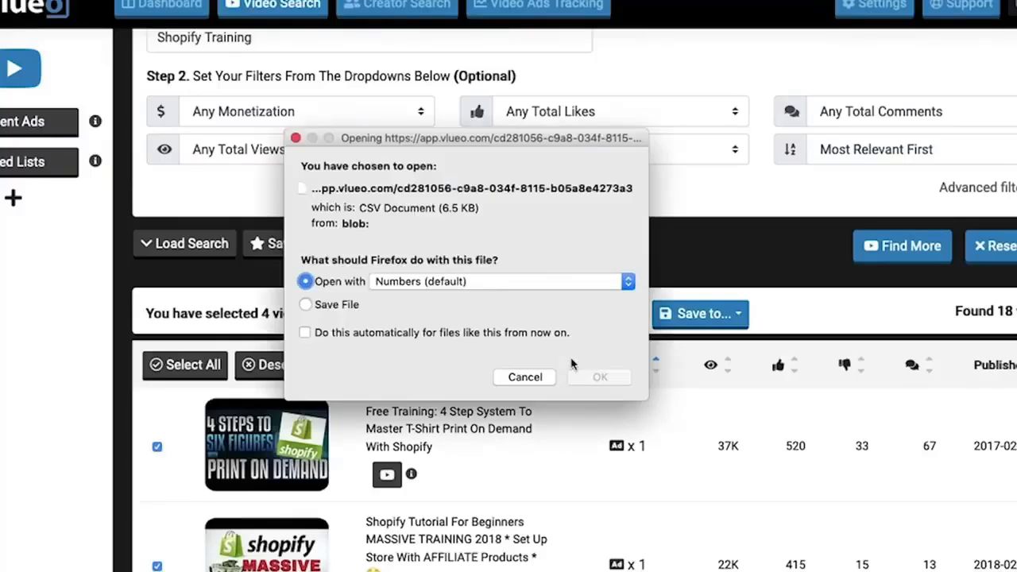
{"action": "left_click", "coordinate": [306, 305]}
{"action": "left_click", "coordinate": [592, 377]}
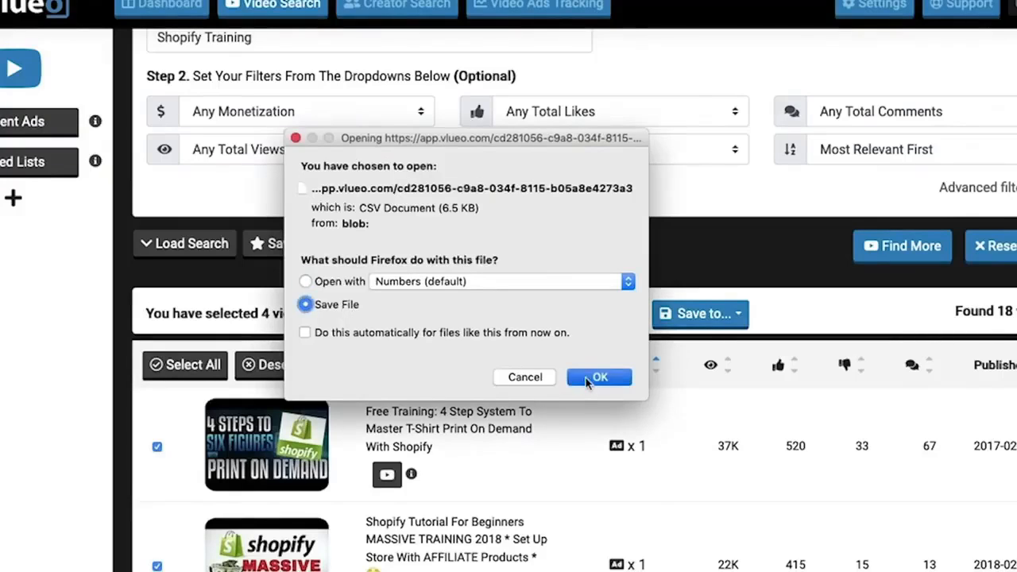
{"action": "type", "text": "New Shopify List"}
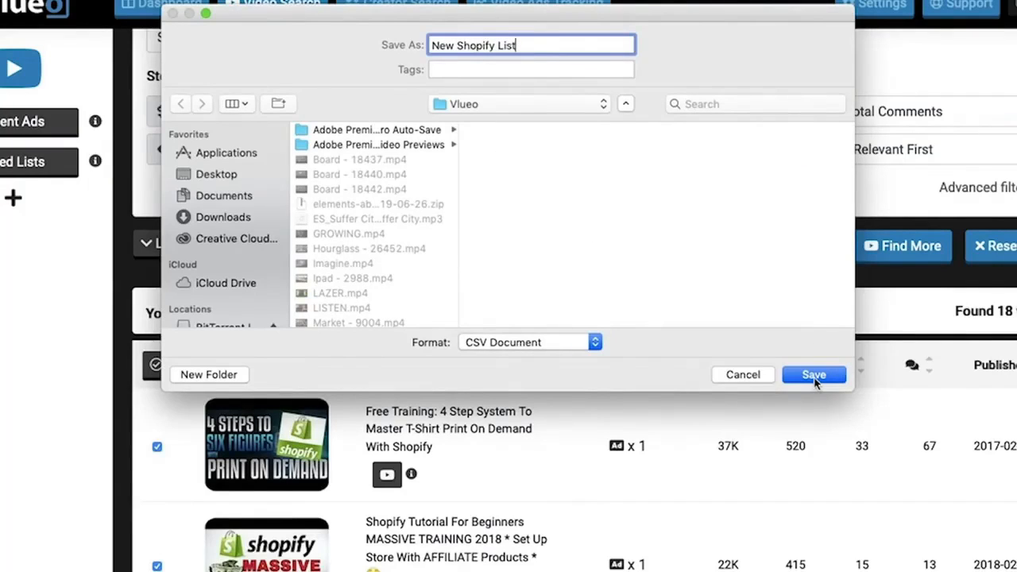
{"action": "left_click", "coordinate": [813, 375]}
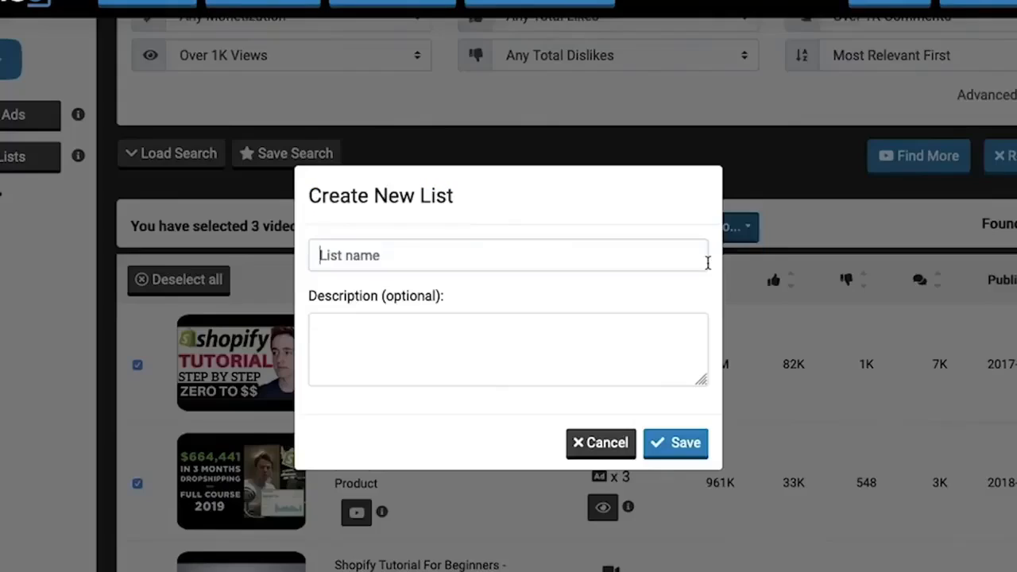
Save the selected videos to a new list whose name starts with "Over 1k Comm"
{"action": "type", "text": "Over 1k Comment?Lik"}
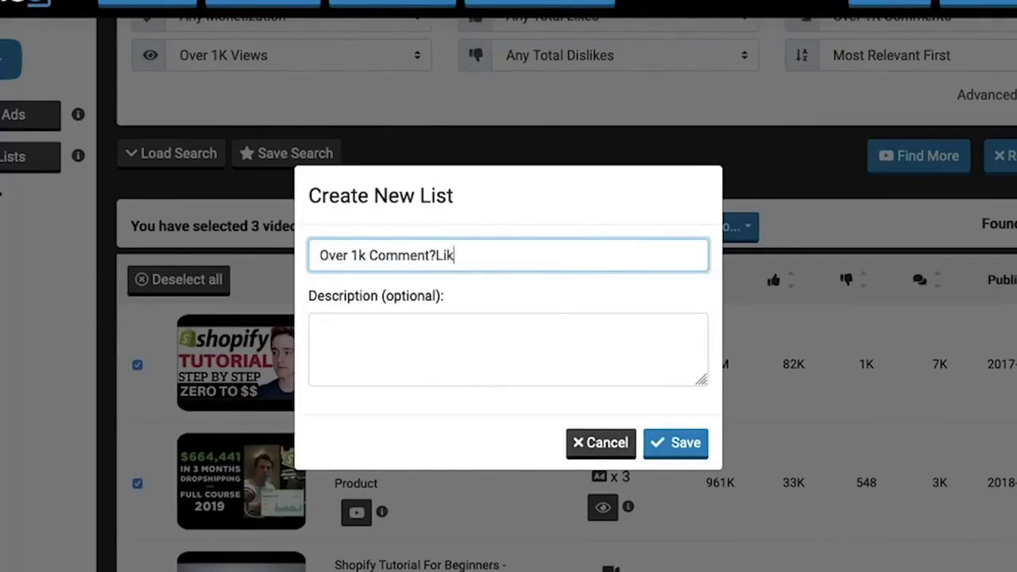
{"action": "key", "text": "BackSpace"}
{"action": "key", "text": "BackSpace"}
{"action": "key", "text": "BackSpace"}
{"action": "key", "text": "BackSpace"}
{"action": "key", "text": "BackSpace"}
{"action": "key", "text": "BackSpace"}
{"action": "key", "text": "BackSpace"}
{"action": "left_click", "coordinate": [672, 451]}
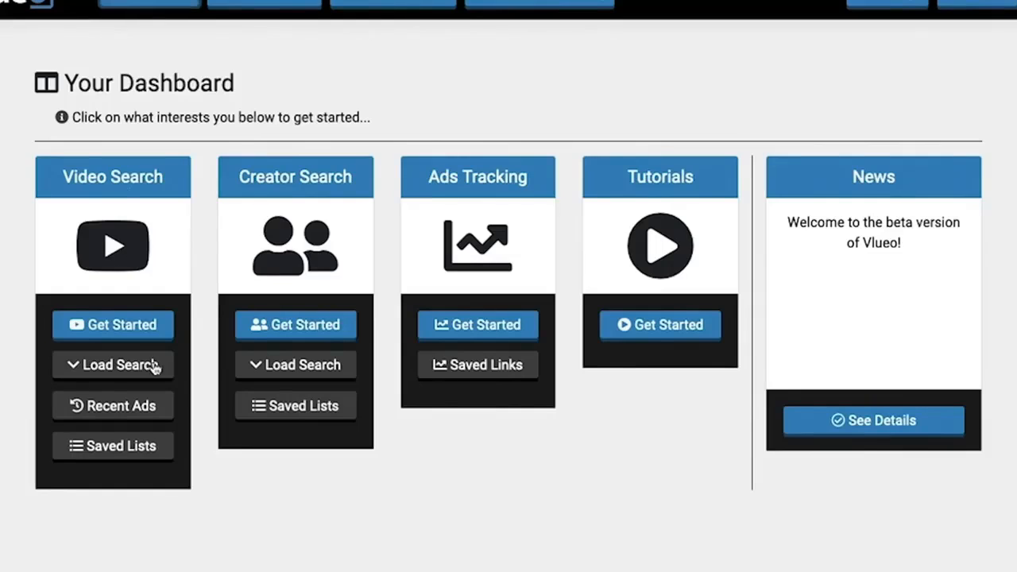
Open the saved video list "Over 1k Comment/Likes Shopify" from the dashboard
{"action": "left_click", "coordinate": [112, 448]}
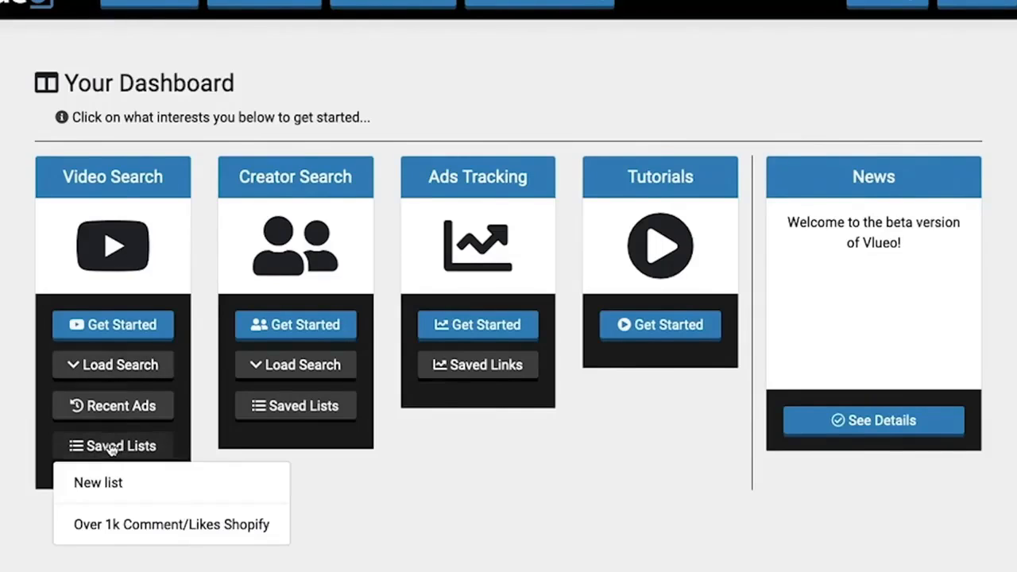
{"action": "left_click", "coordinate": [116, 526]}
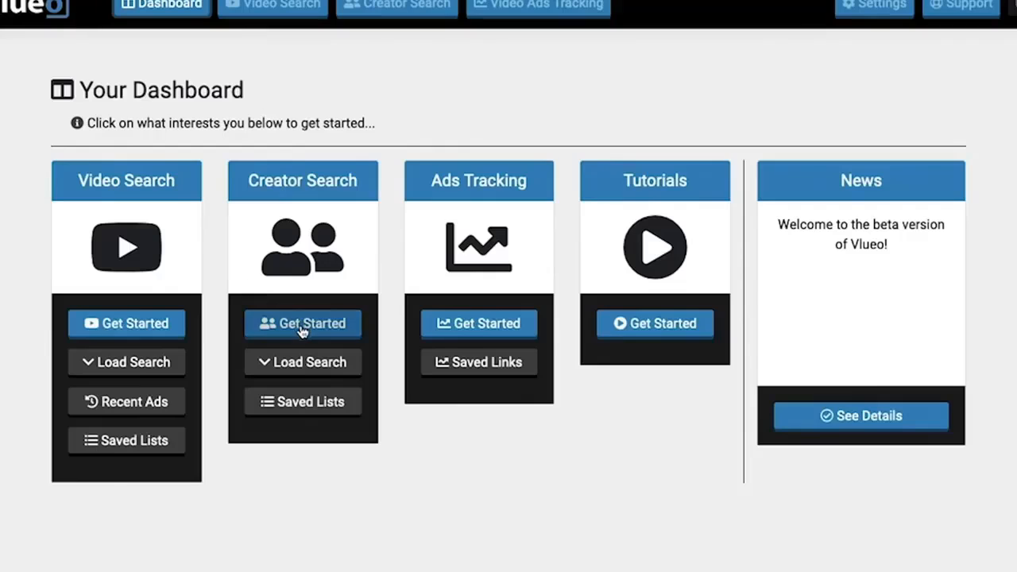
Start a creator search and check the first creator's Instagram link and YouTube business email address
{"action": "left_click", "coordinate": [302, 331]}
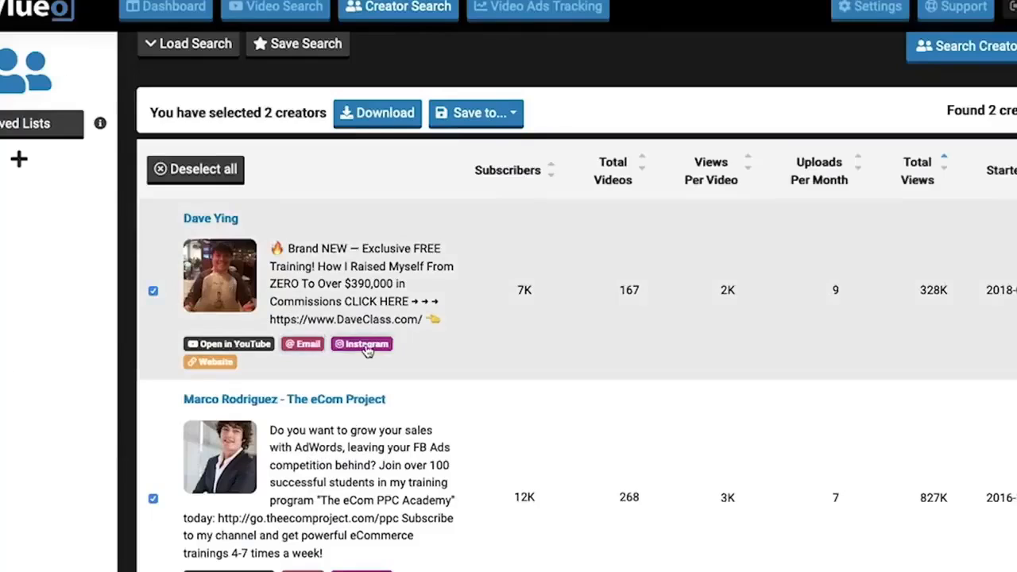
{"action": "left_click", "coordinate": [356, 348]}
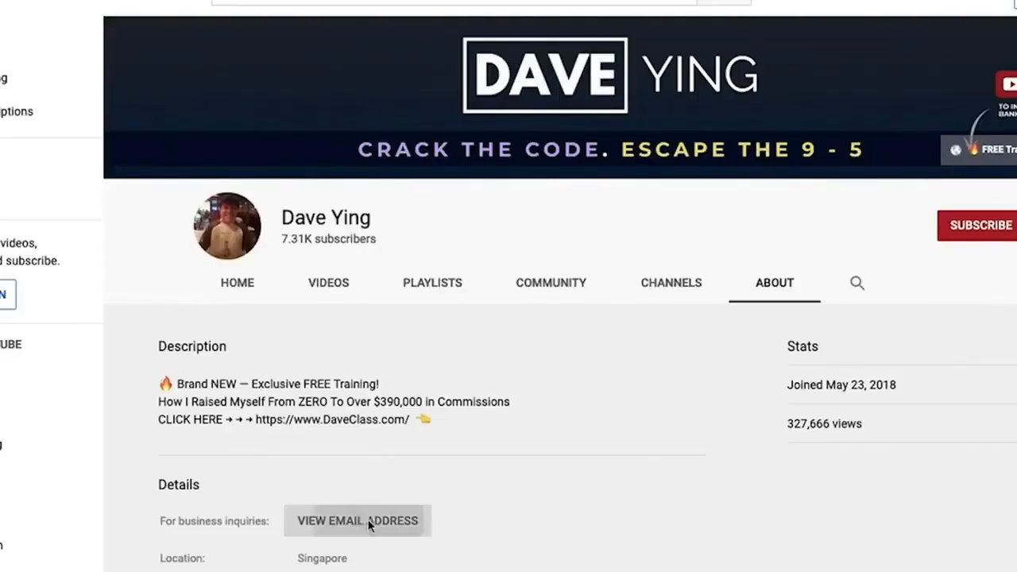
{"action": "left_click", "coordinate": [367, 525]}
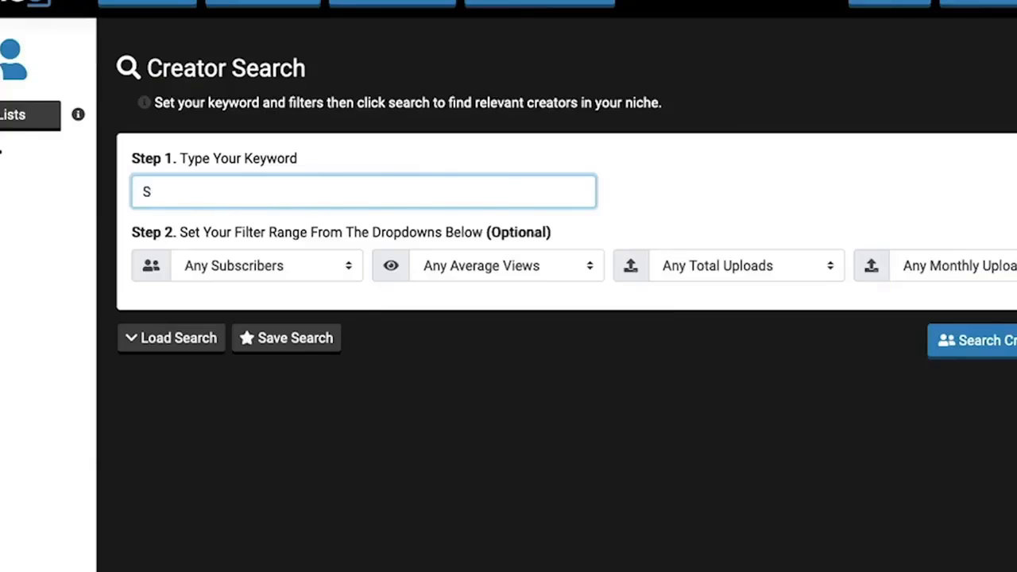
Search creators for "Shopify Training" with 100,000 subscribers or less, min 1,000 average views, min 10 uploads and min 5 monthly uploads
{"action": "type", "text": "HOPIFY"}
{"action": "left_click", "coordinate": [525, 267]}
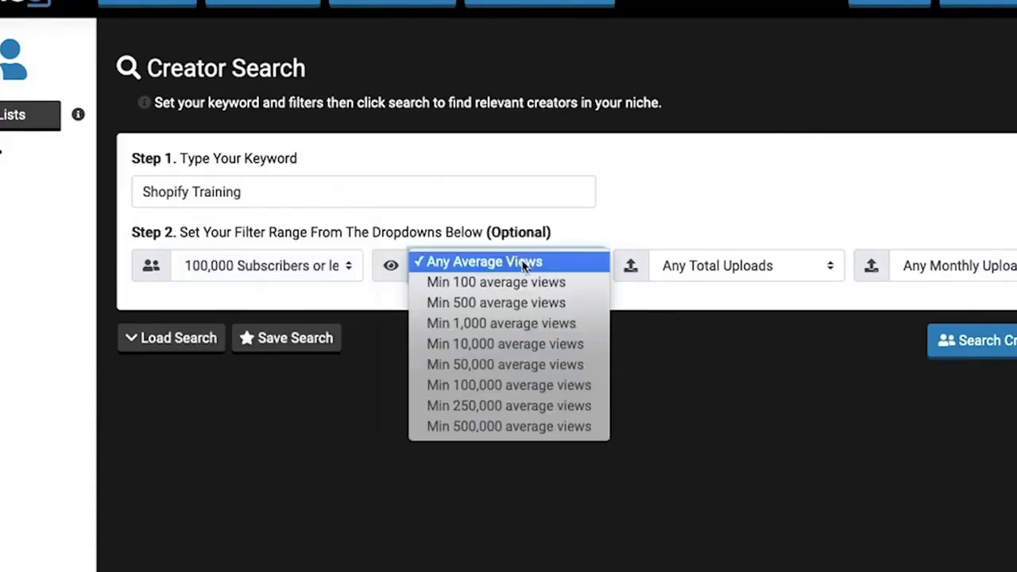
{"action": "left_click", "coordinate": [519, 323]}
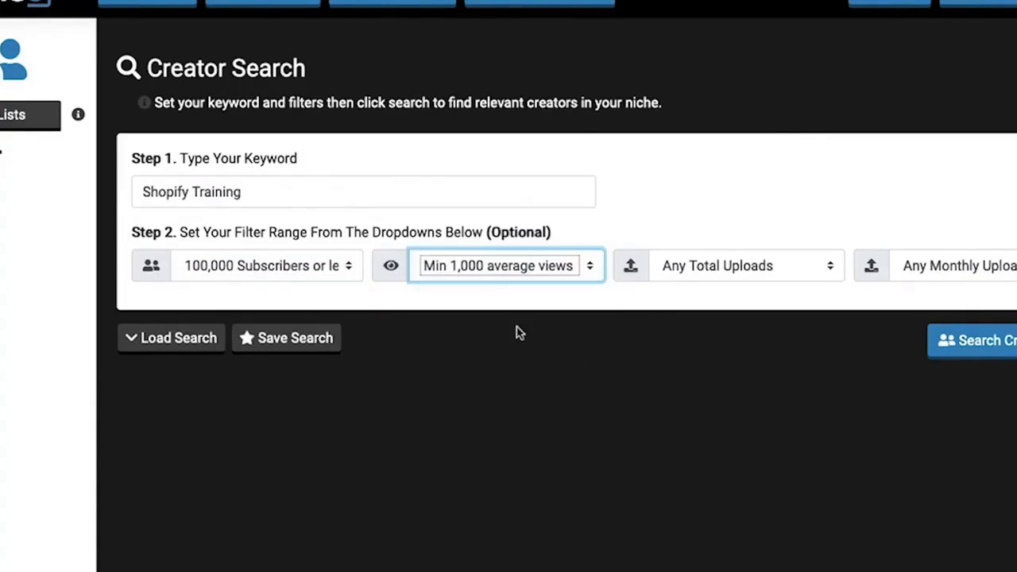
{"action": "left_click", "coordinate": [731, 272]}
{"action": "left_click", "coordinate": [719, 284]}
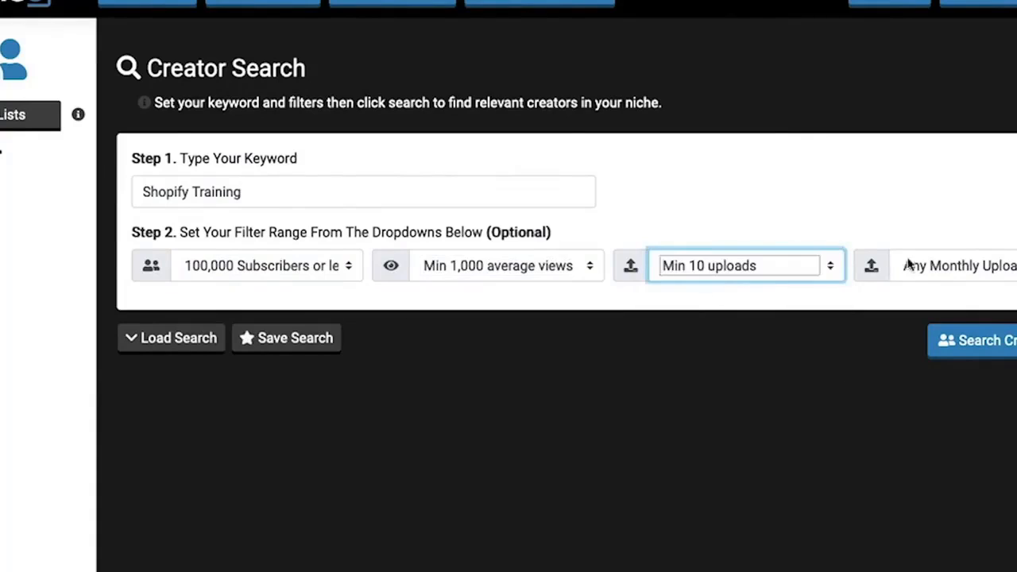
{"action": "left_click", "coordinate": [922, 271]}
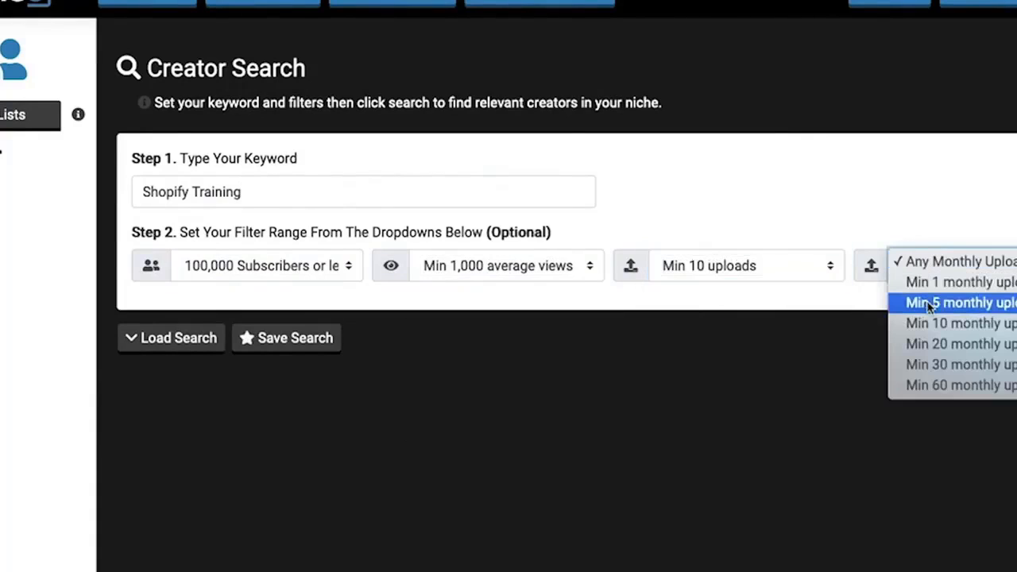
{"action": "left_click", "coordinate": [931, 303]}
{"action": "left_click", "coordinate": [993, 346]}
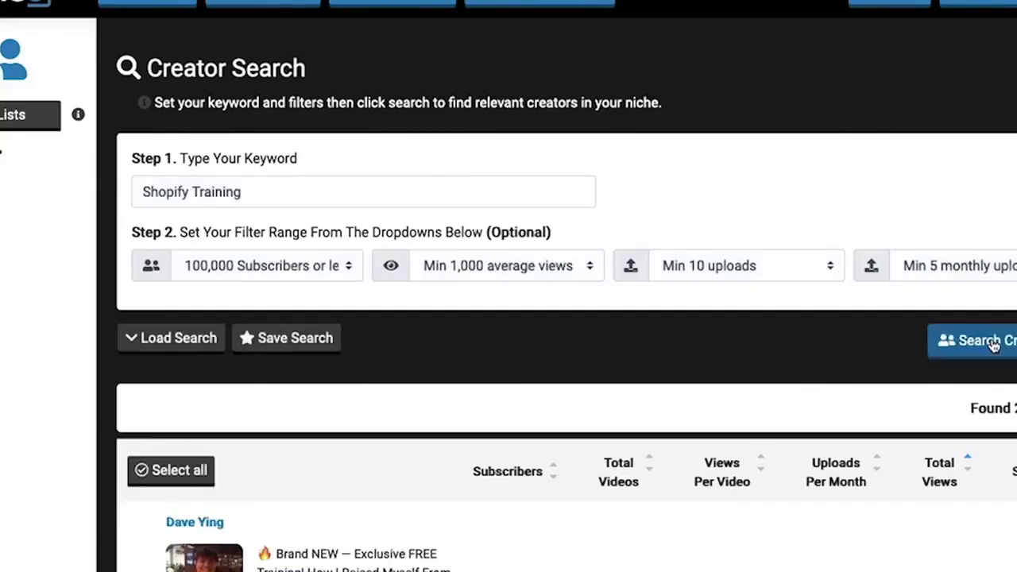
Select both found creators and save them to a new list named "Realistic Shopify Creators"
{"action": "scroll", "coordinate": [564, 455], "scroll_direction": "down", "scroll_amount": 3}
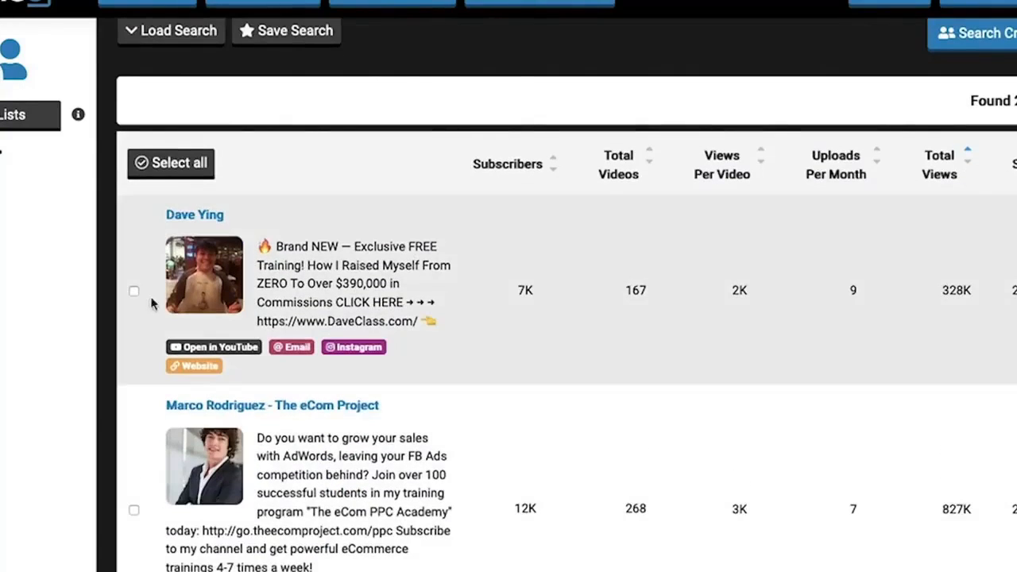
{"action": "left_click", "coordinate": [133, 291]}
{"action": "left_click", "coordinate": [133, 510]}
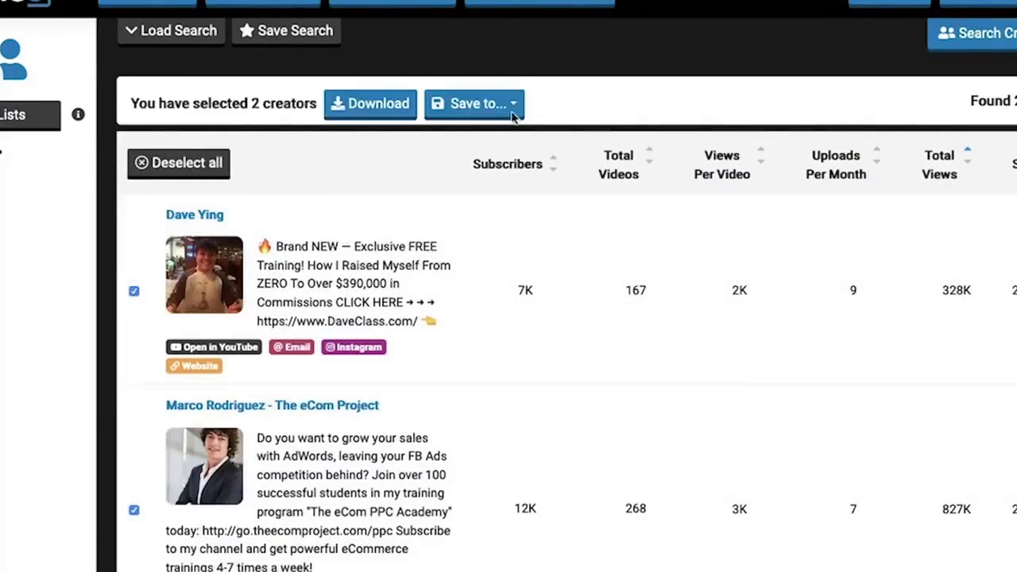
{"action": "left_click", "coordinate": [515, 113]}
{"action": "left_click", "coordinate": [491, 143]}
{"action": "type", "text": "Realistic Shopify Creators"}
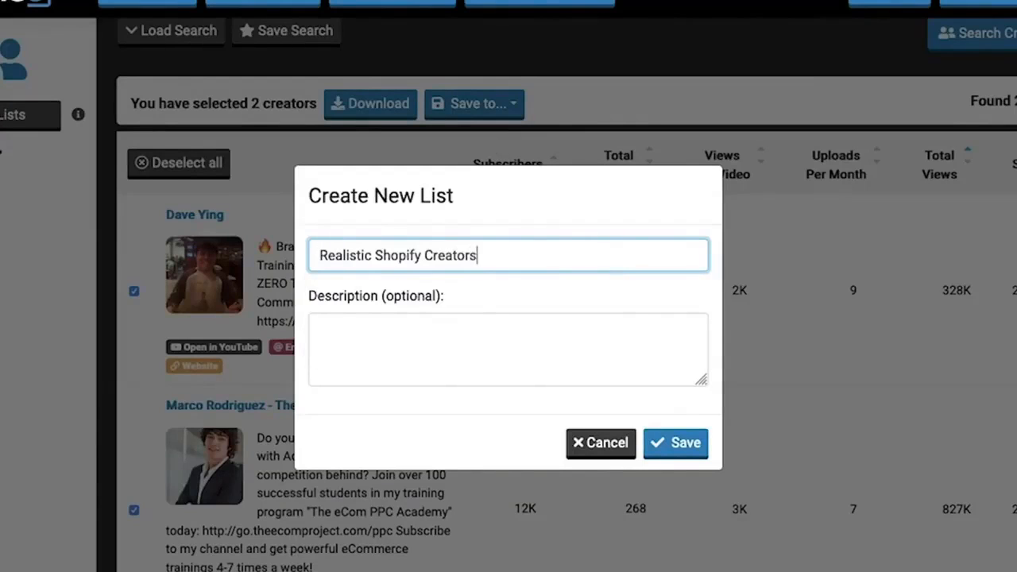
{"action": "left_click", "coordinate": [658, 442]}
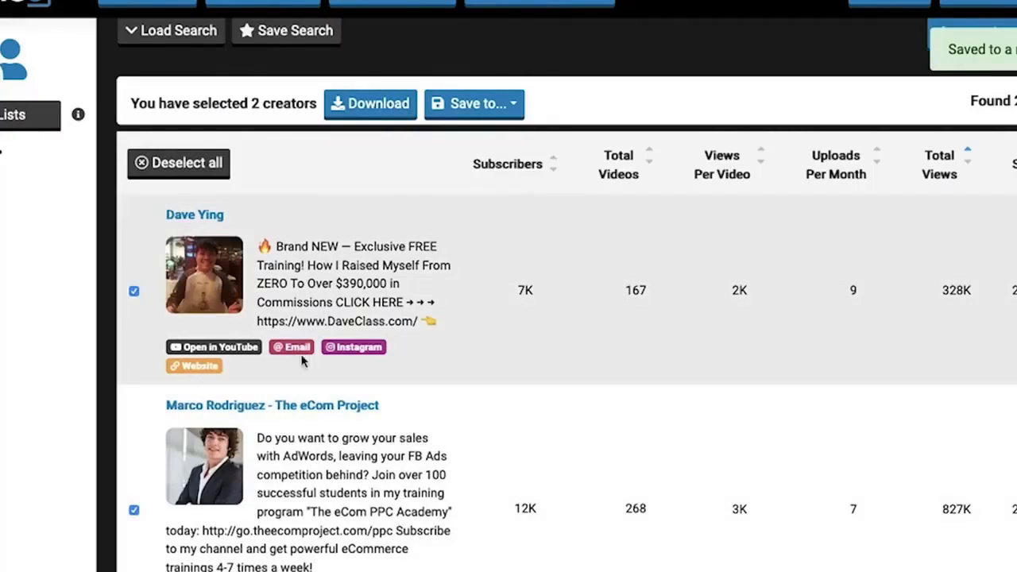
View the first creator's YouTube channel and look through the uploads
{"action": "left_click", "coordinate": [252, 354]}
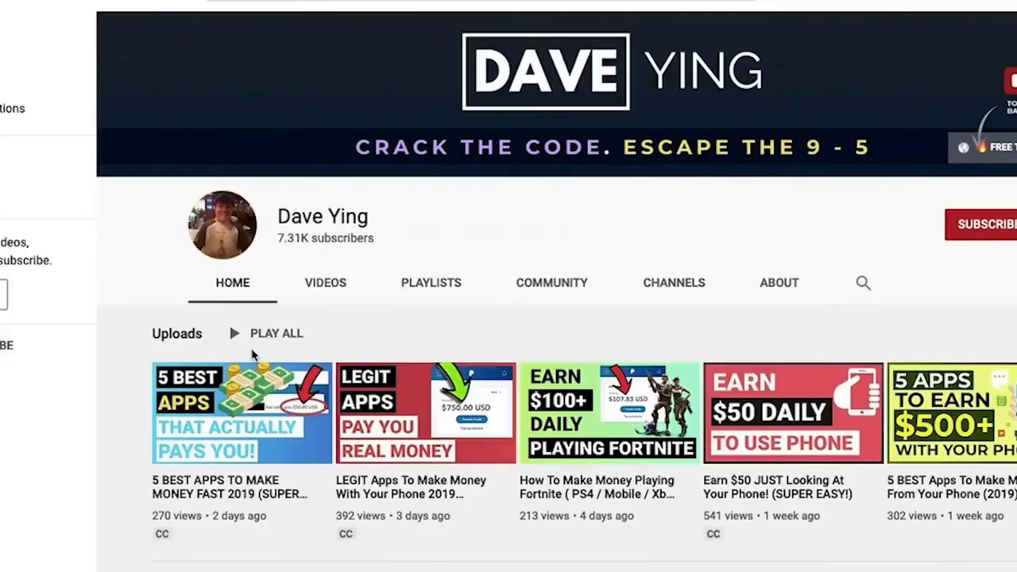
{"action": "scroll", "coordinate": [228, 220], "scroll_direction": "down", "scroll_amount": 2}
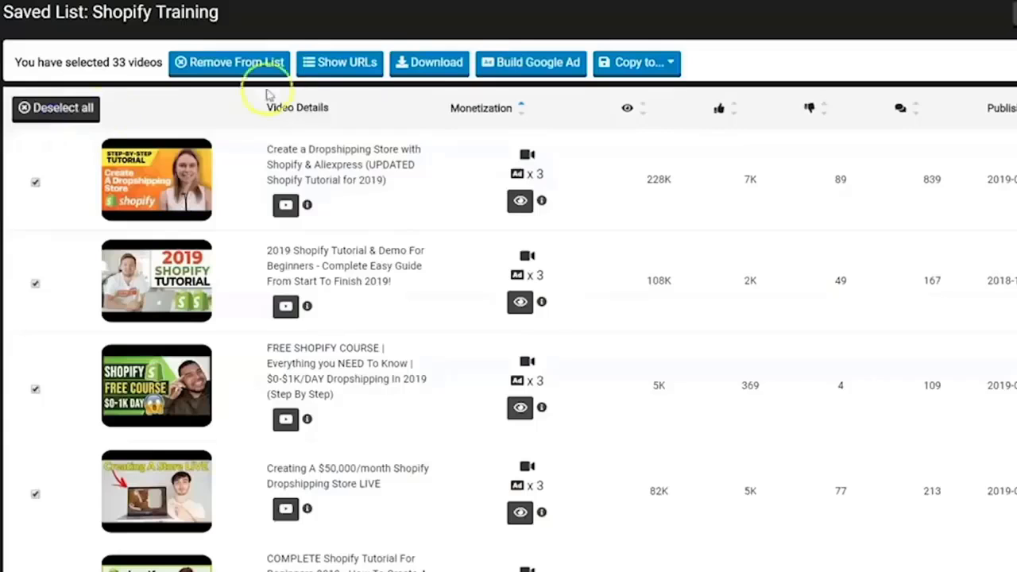
{"action": "left_click", "coordinate": [521, 62]}
{"action": "type", "text": "te"}
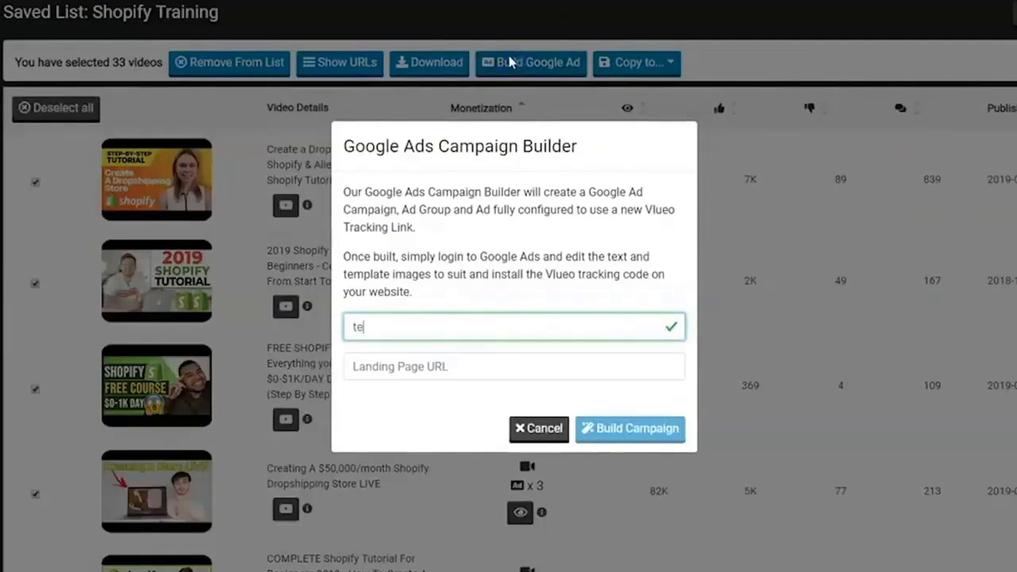
{"action": "type", "text": "st campaign"}
{"action": "key", "text": "Tab"}
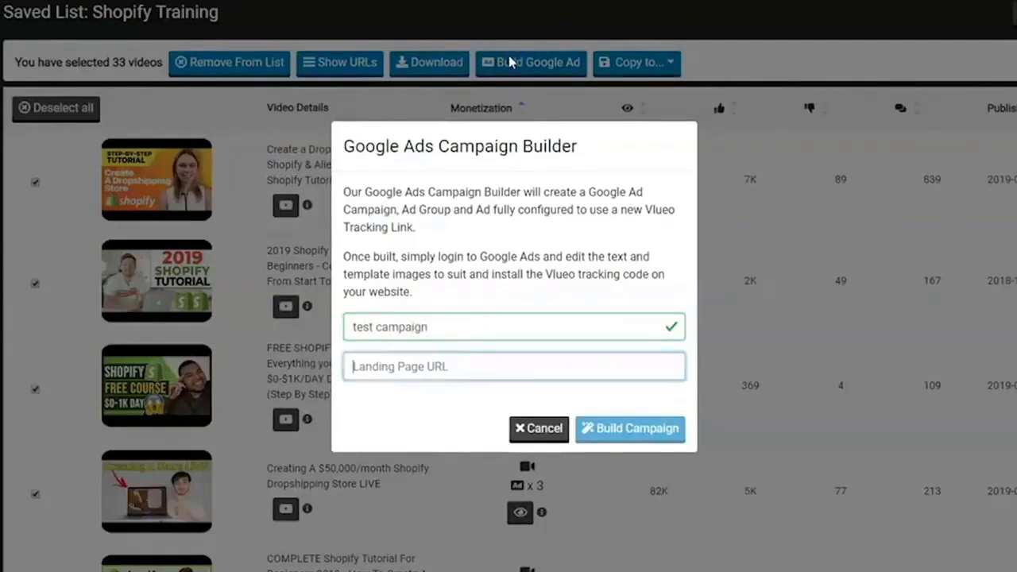
{"action": "type", "text": "tes"}
{"action": "key", "text": "BackSpace"}
{"action": "key", "text": "BackSpace"}
{"action": "type", "text": "ht"}
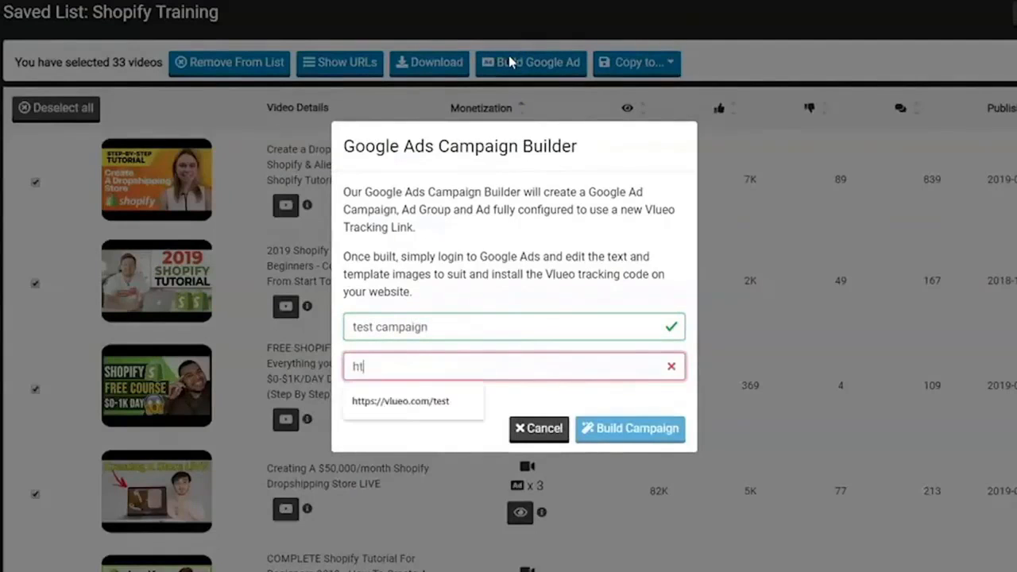
{"action": "type", "text": "tps://test.com"}
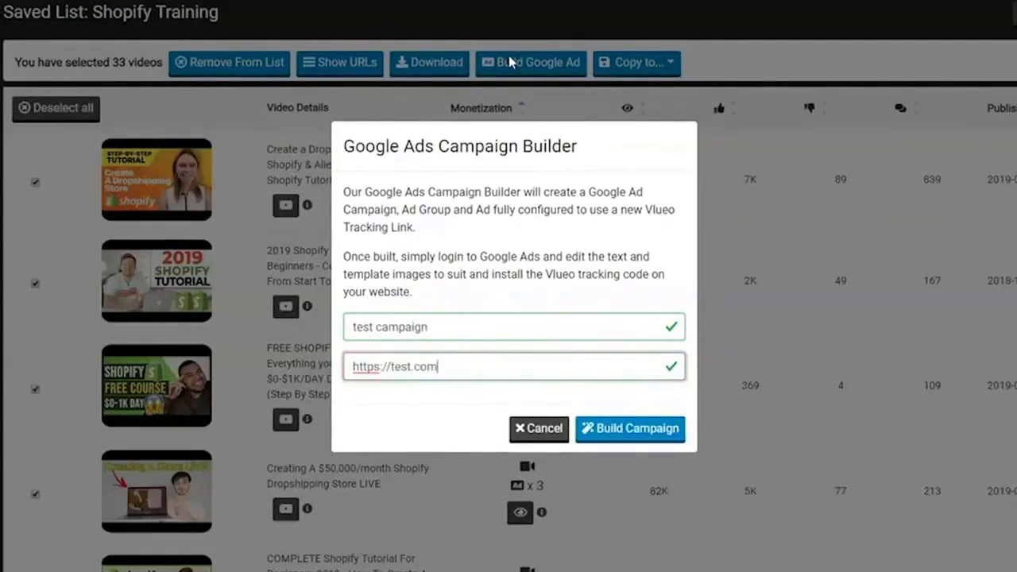
{"action": "left_click", "coordinate": [631, 430]}
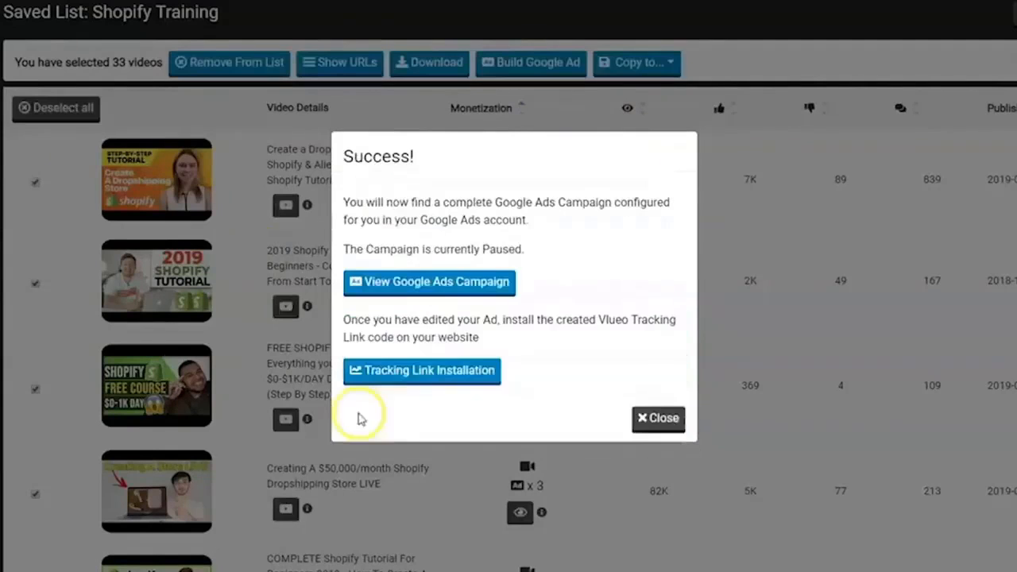
Switch to Google Ads, preview the test-campaign's responsive display ad and open the ad for editing
{"action": "left_click", "coordinate": [435, 291]}
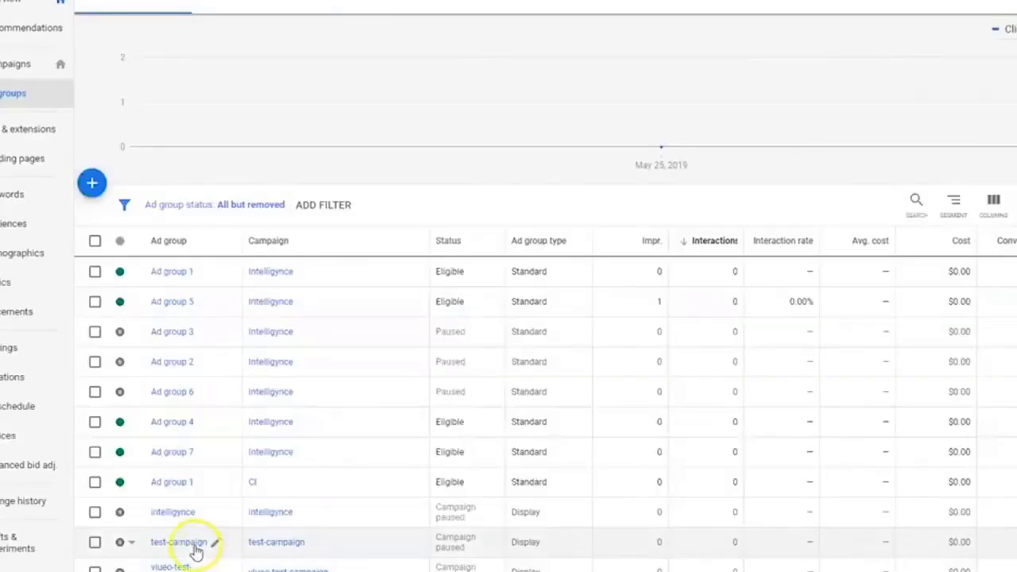
{"action": "left_click", "coordinate": [278, 544]}
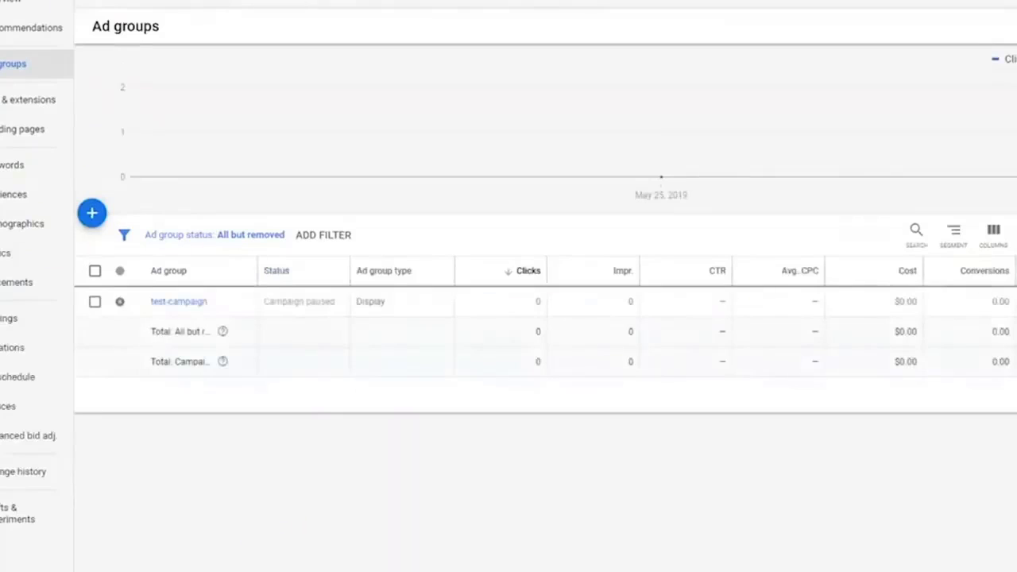
{"action": "left_click", "coordinate": [22, 105]}
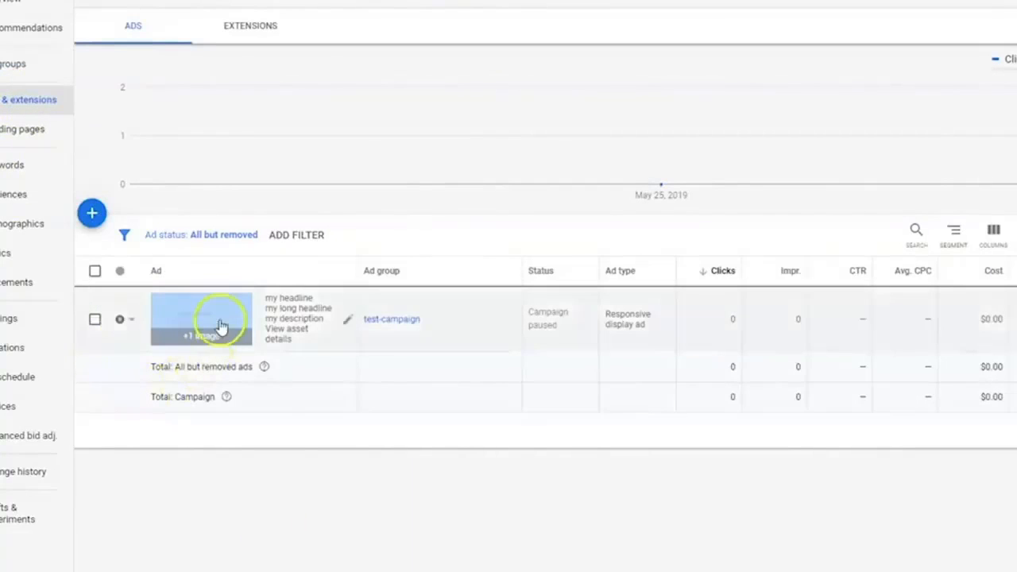
{"action": "left_click", "coordinate": [220, 327]}
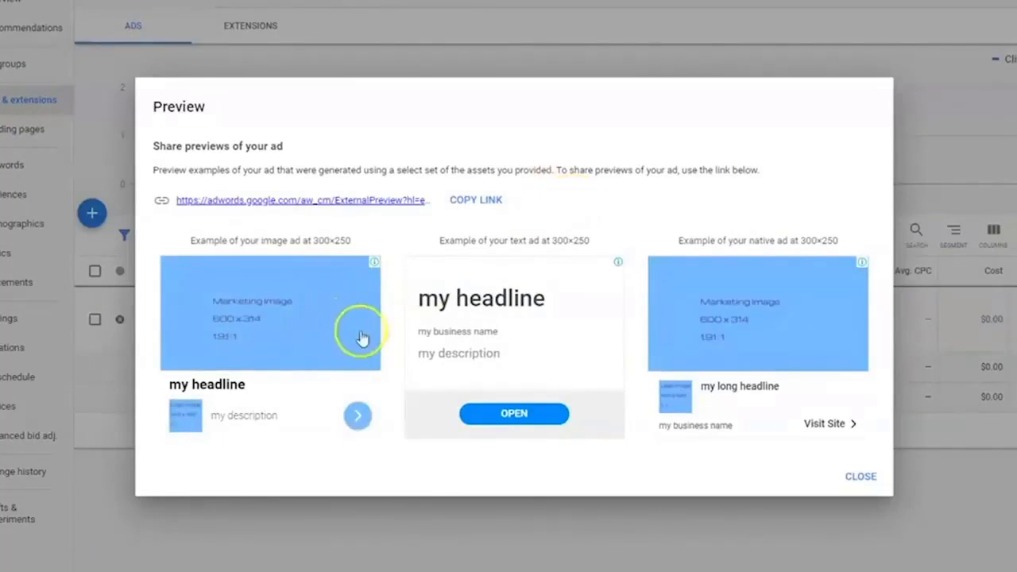
{"action": "left_click", "coordinate": [871, 477]}
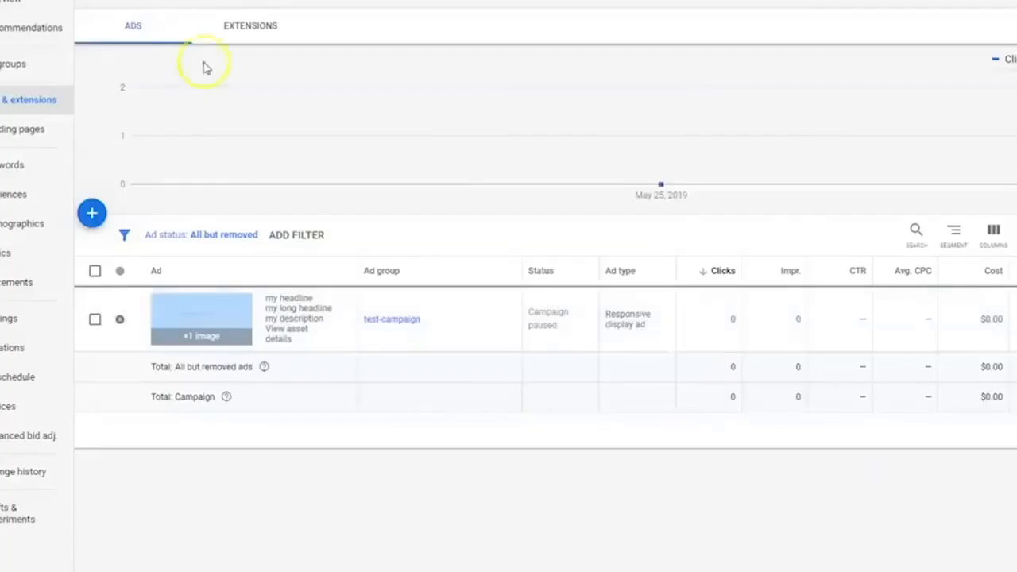
{"action": "left_click", "coordinate": [349, 321]}
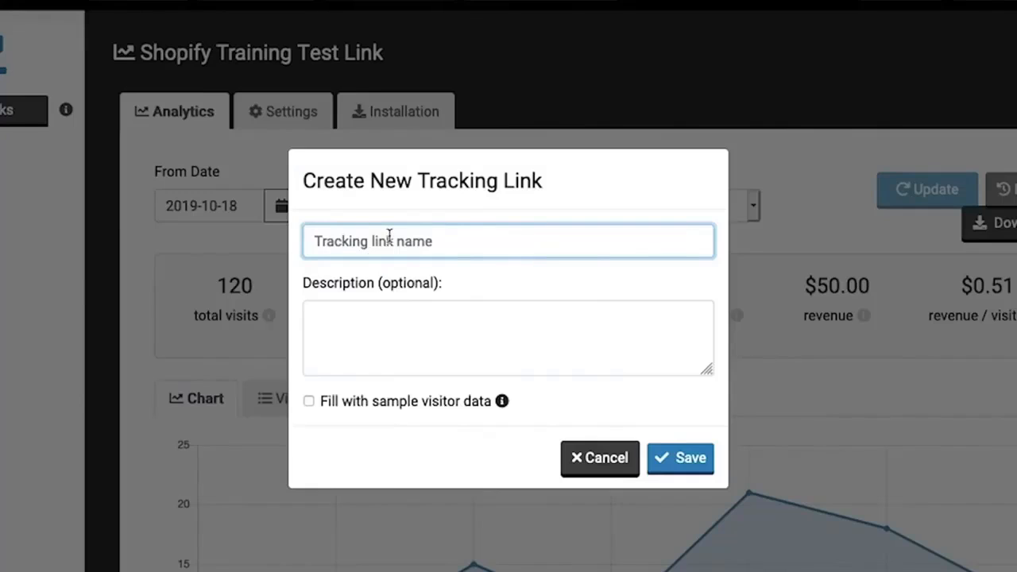
Create a tracking link named "Another Test Link" filled with sample visitor data
{"action": "type", "text": "Another Test Link"}
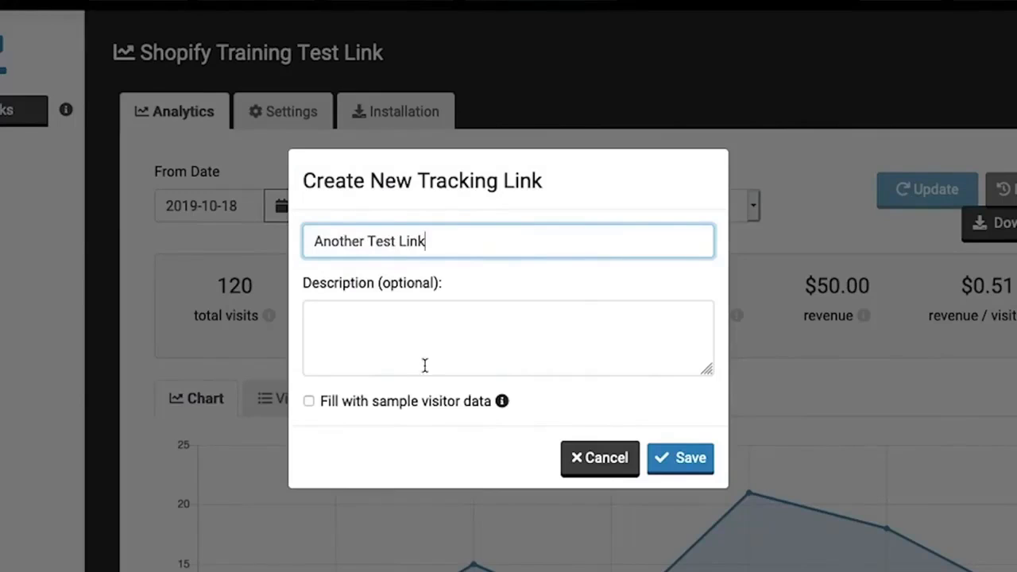
{"action": "left_click", "coordinate": [310, 403]}
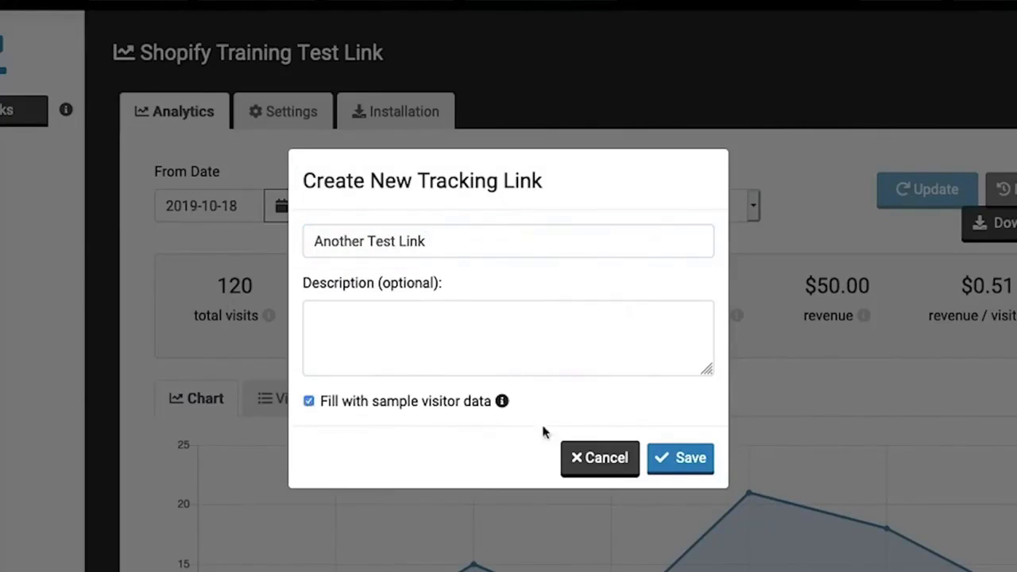
{"action": "left_click", "coordinate": [334, 406]}
{"action": "left_click", "coordinate": [673, 459]}
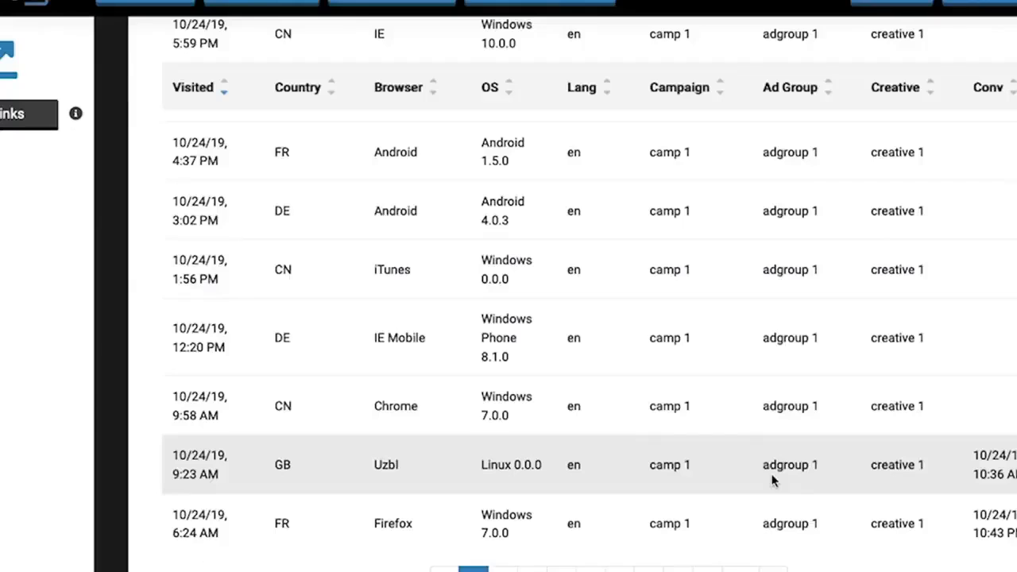
Download the Test Link 2 analytics as a CSV file saved as "Test Data Vlueo Some Date" in the Vlueo folder
{"action": "scroll", "coordinate": [720, 468], "scroll_direction": "up", "scroll_amount": 5}
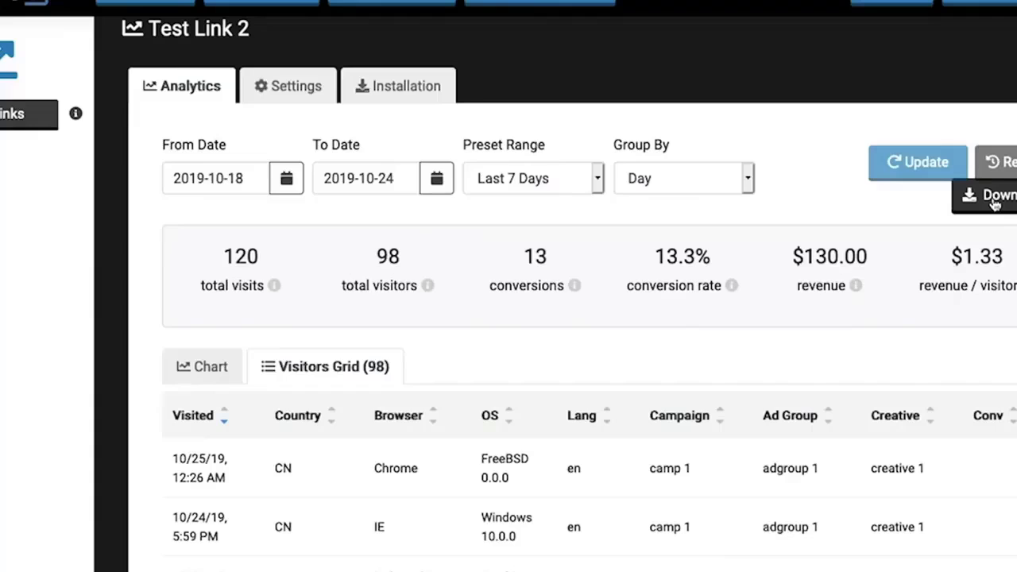
{"action": "left_click", "coordinate": [994, 199]}
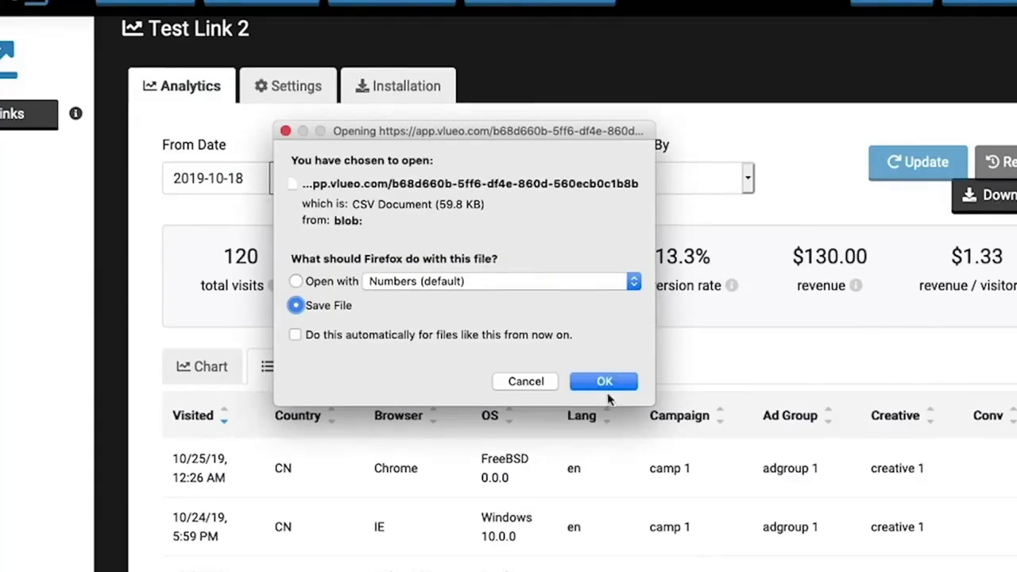
{"action": "left_click", "coordinate": [604, 382]}
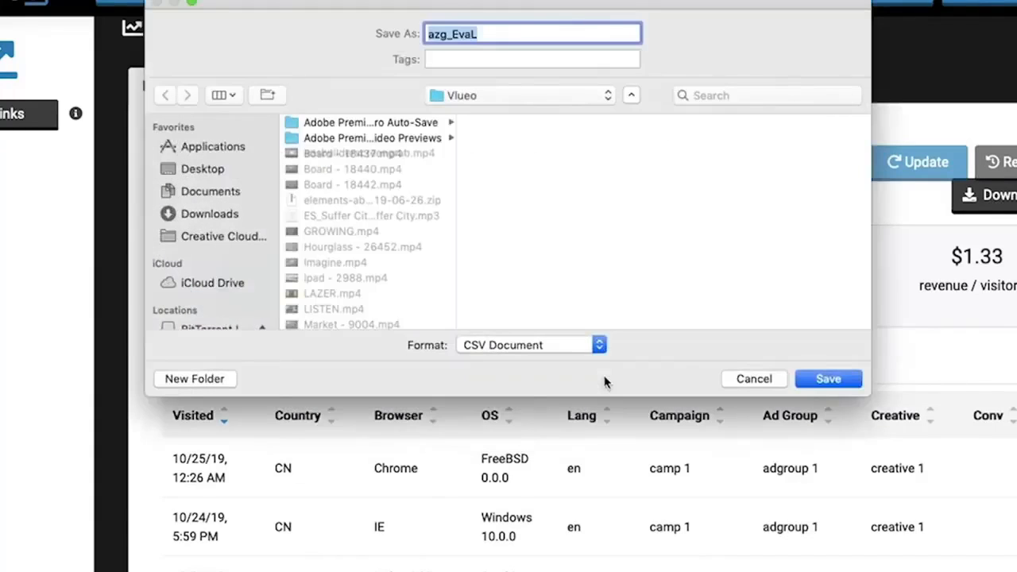
{"action": "type", "text": "Test Data Vlueo Some Date"}
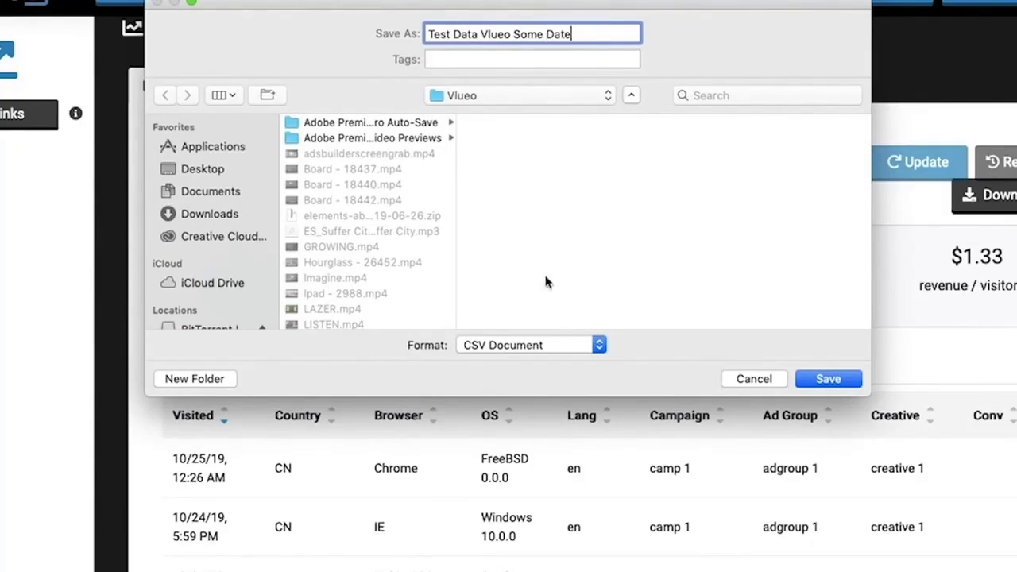
{"action": "left_click", "coordinate": [827, 378]}
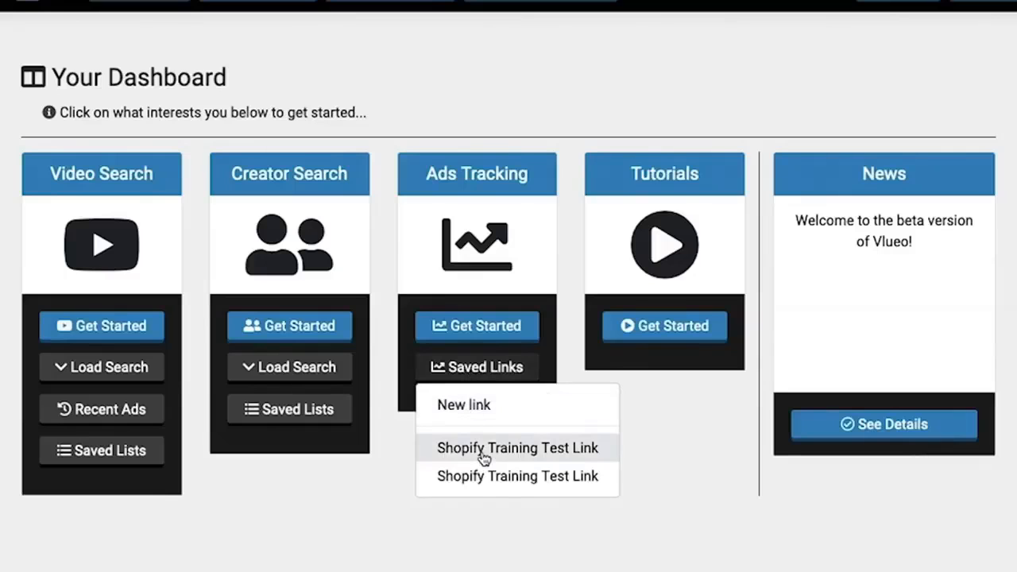
Open the first saved Shopify Training Test Link and review its analytics in the visitors grid
{"action": "left_click", "coordinate": [482, 451]}
{"action": "scroll", "coordinate": [434, 456], "scroll_direction": "down", "scroll_amount": 3}
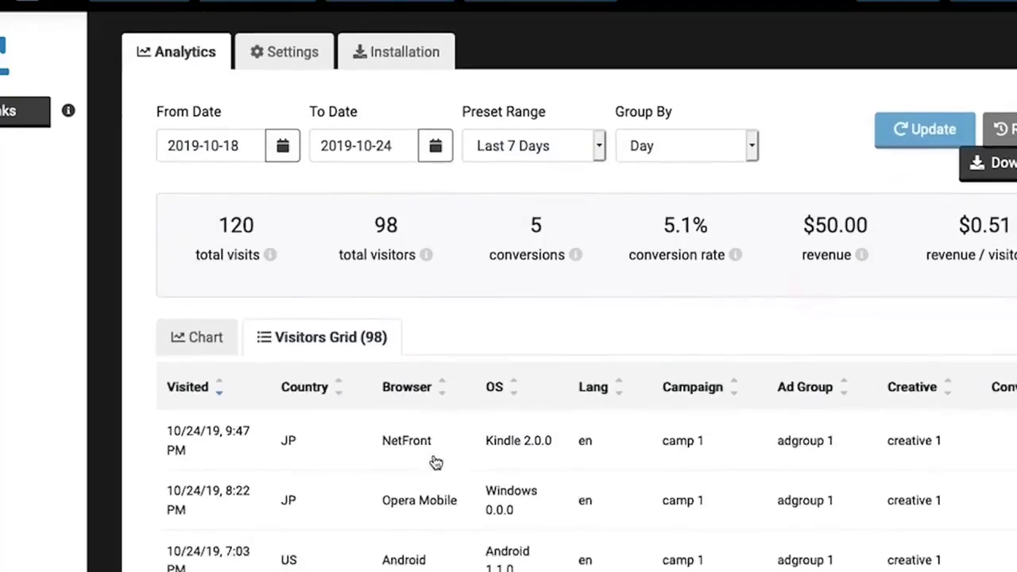
{"action": "scroll", "coordinate": [433, 457], "scroll_direction": "down", "scroll_amount": 1}
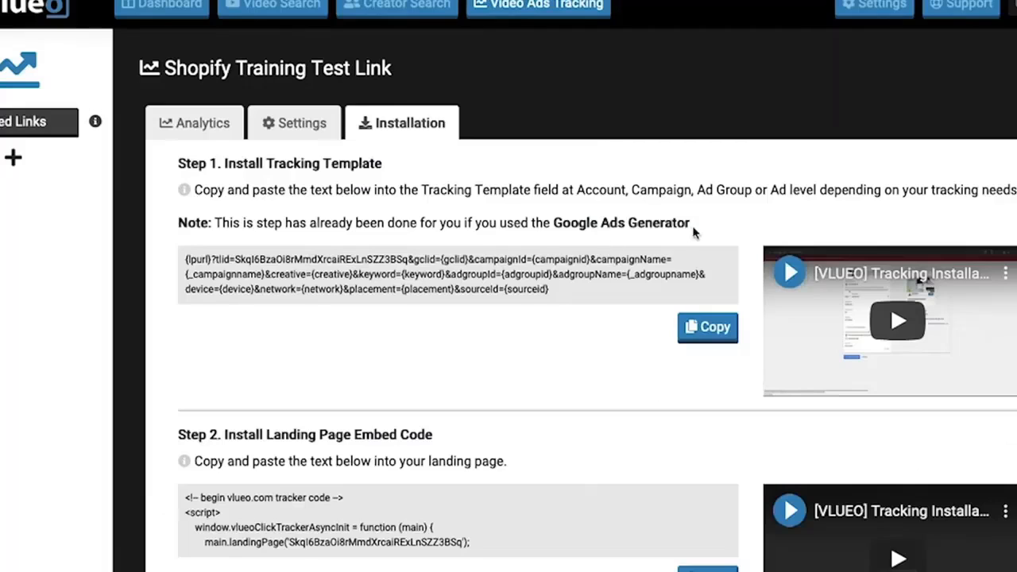
Copy the Step 2 landing page embed code from the Shopify Training Test Link's installation instructions
{"action": "left_click_drag", "start_coordinate": [691, 226], "coordinate": [503, 223]}
{"action": "left_click", "coordinate": [503, 223]}
{"action": "scroll", "coordinate": [448, 379], "scroll_direction": "down", "scroll_amount": 2}
{"action": "left_click", "coordinate": [424, 374]}
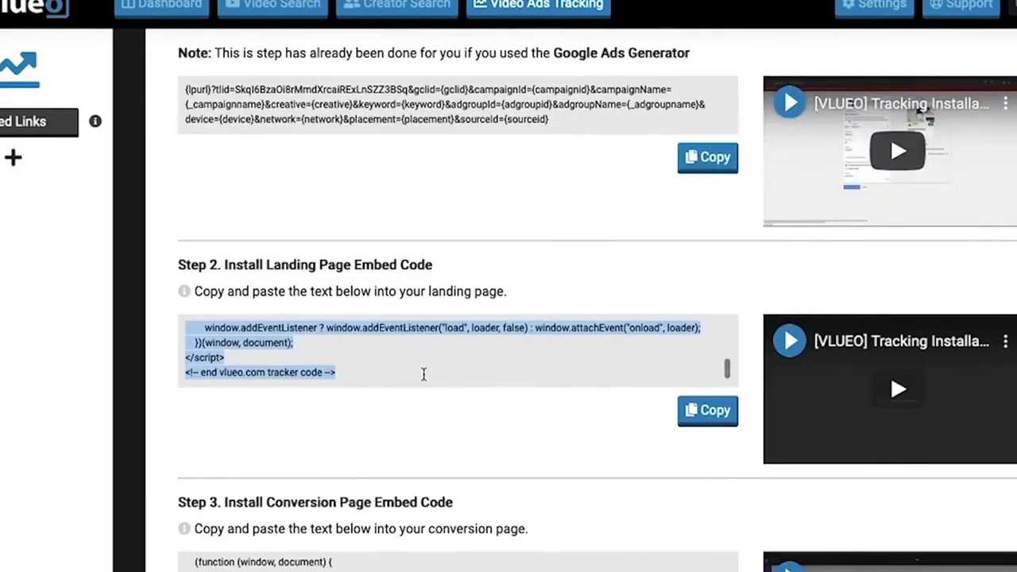
{"action": "right_click", "coordinate": [270, 332]}
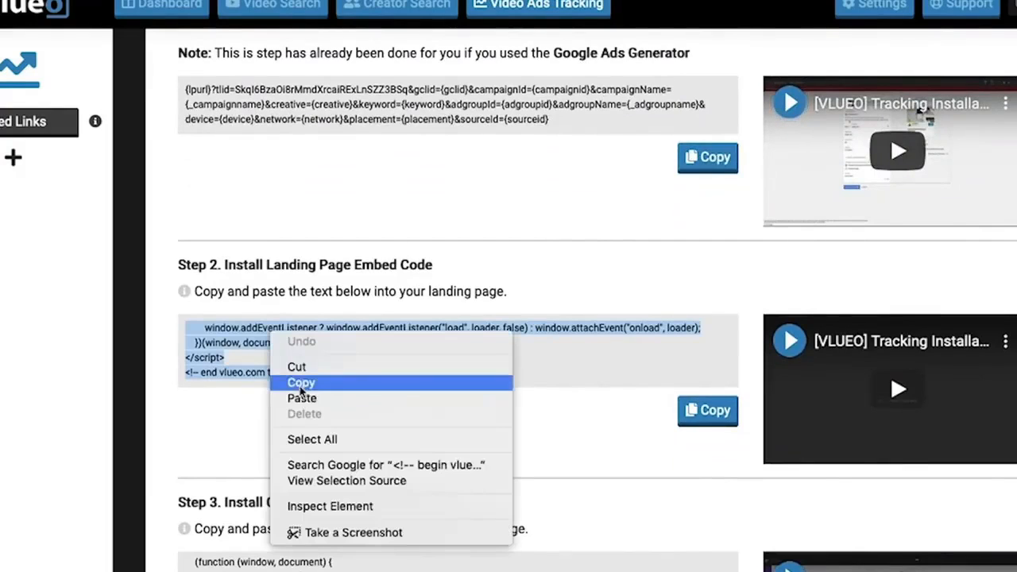
{"action": "left_click", "coordinate": [301, 383]}
{"action": "scroll", "coordinate": [302, 401], "scroll_direction": "down", "scroll_amount": 2}
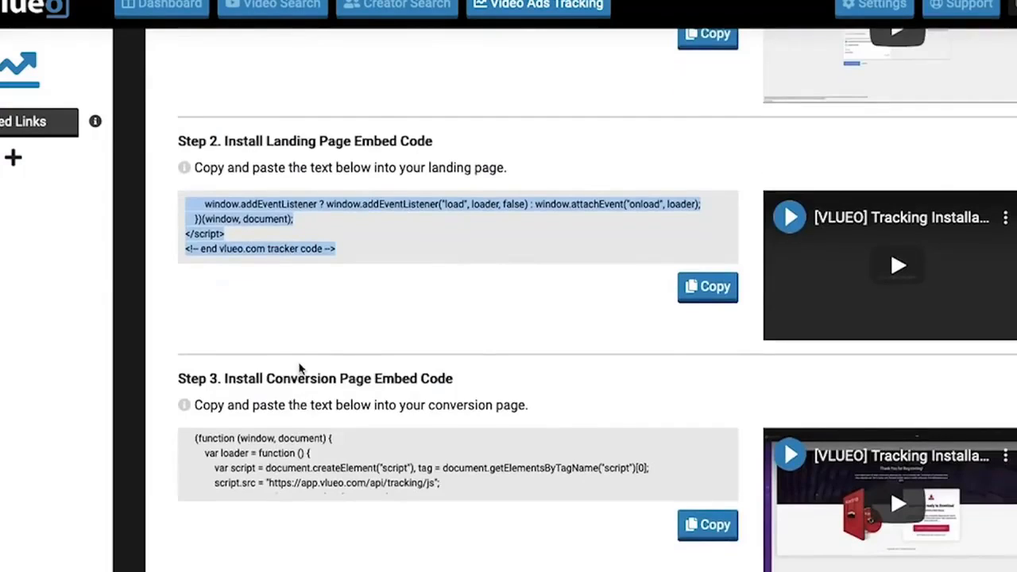
{"action": "scroll", "coordinate": [301, 368], "scroll_direction": "down", "scroll_amount": 1}
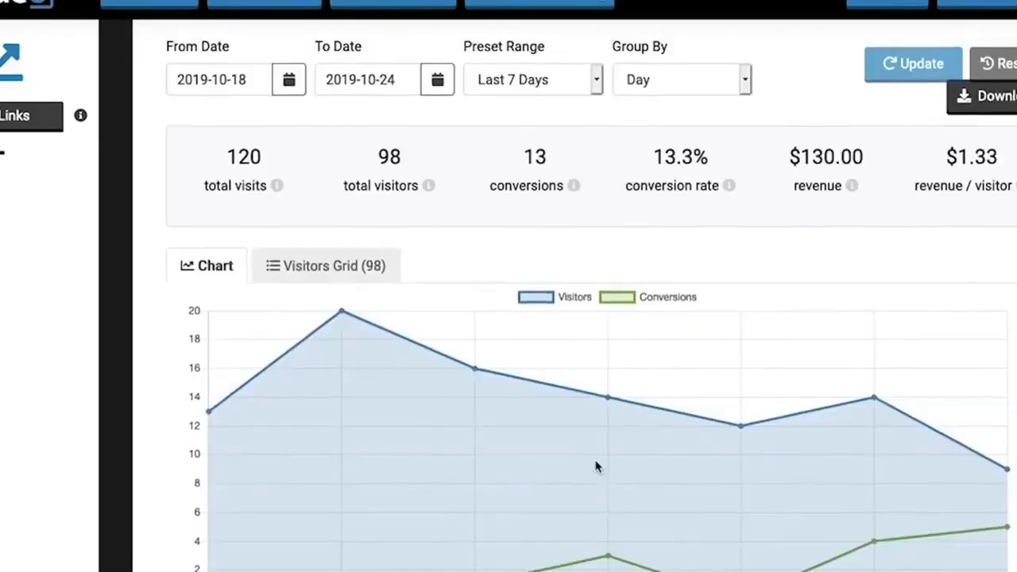
Examine the tracking link's visitors and conversions chart, and check the conversion dates in its visitors grid
{"action": "scroll", "coordinate": [597, 466], "scroll_direction": "up", "scroll_amount": 1}
{"action": "scroll", "coordinate": [597, 466], "scroll_direction": "down", "scroll_amount": 1}
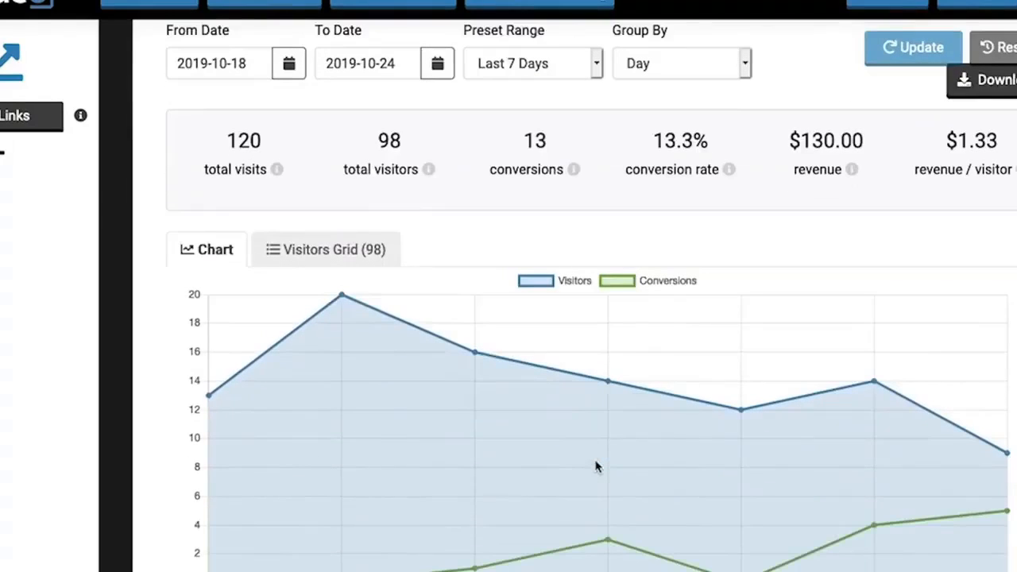
{"action": "left_click", "coordinate": [365, 240]}
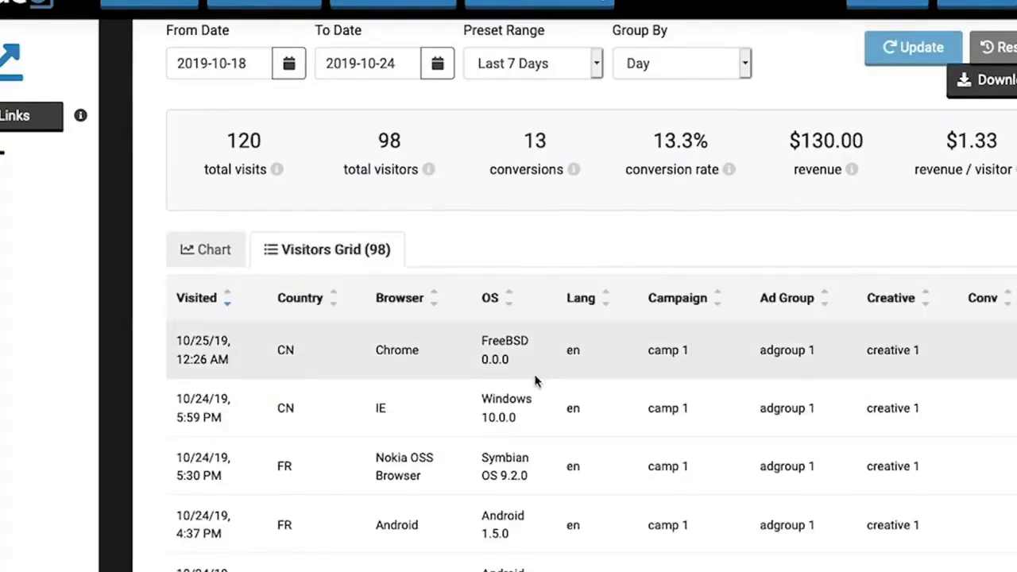
{"action": "scroll", "coordinate": [537, 380], "scroll_direction": "down", "scroll_amount": 3}
{"action": "scroll", "coordinate": [535, 382], "scroll_direction": "down", "scroll_amount": 3}
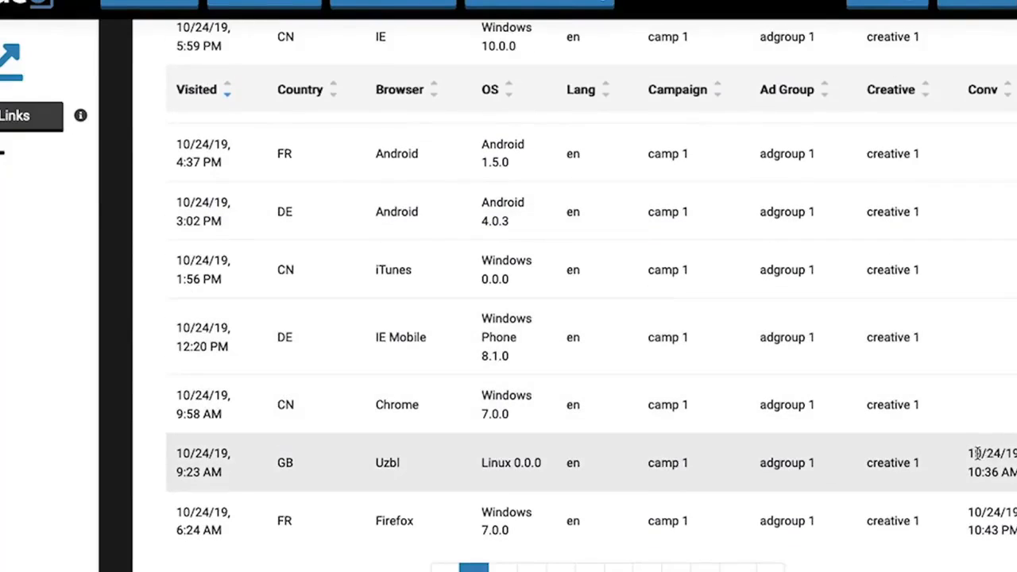
{"action": "left_click_drag", "start_coordinate": [976, 453], "coordinate": [1016, 472]}
{"action": "left_click", "coordinate": [1016, 472]}
{"action": "scroll", "coordinate": [718, 474], "scroll_direction": "up", "scroll_amount": 6}
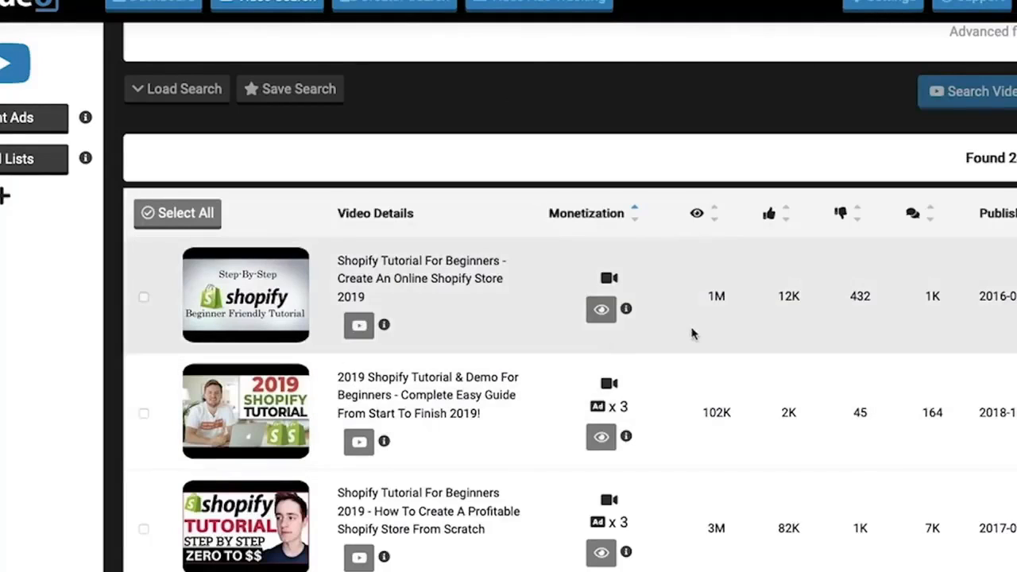
Review the Shopify Training video search results, including their monetization and engagement figures, as the search is processed
{"action": "scroll", "coordinate": [692, 334], "scroll_direction": "up", "scroll_amount": 3}
{"action": "scroll", "coordinate": [692, 334], "scroll_direction": "down", "scroll_amount": 10}
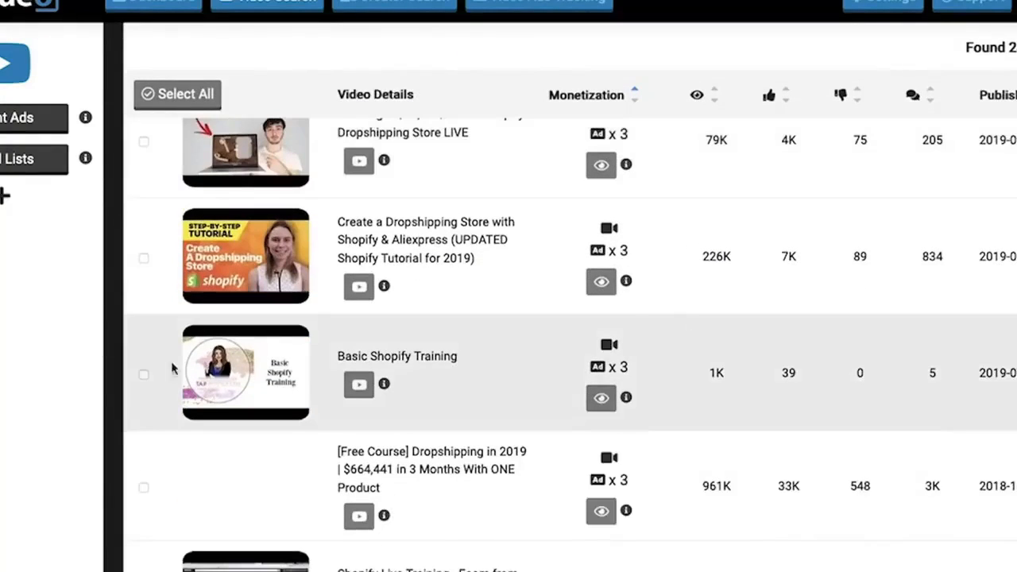
{"action": "right_click", "coordinate": [146, 380]}
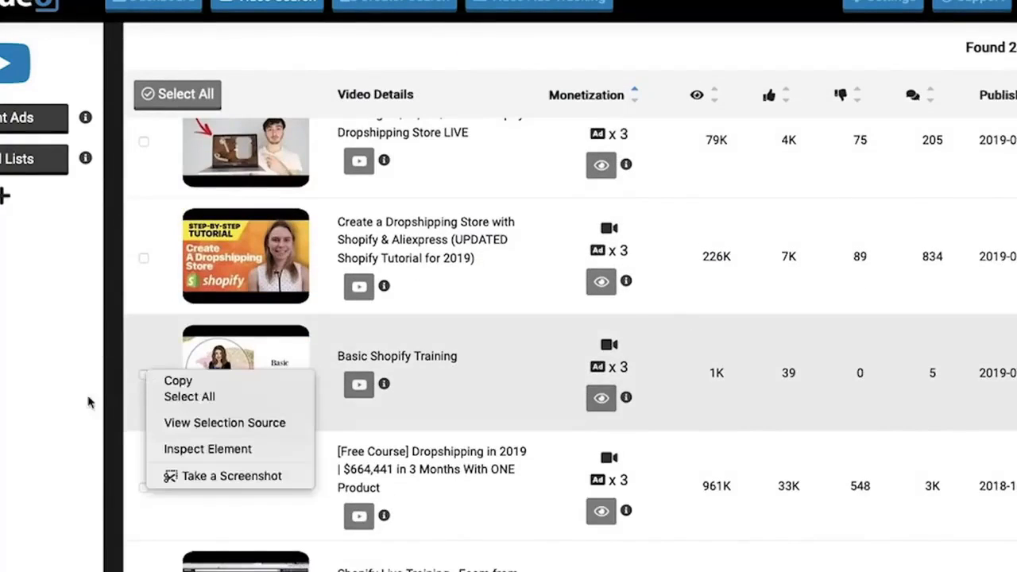
{"action": "left_click", "coordinate": [50, 407]}
{"action": "scroll", "coordinate": [183, 385], "scroll_direction": "up", "scroll_amount": 10}
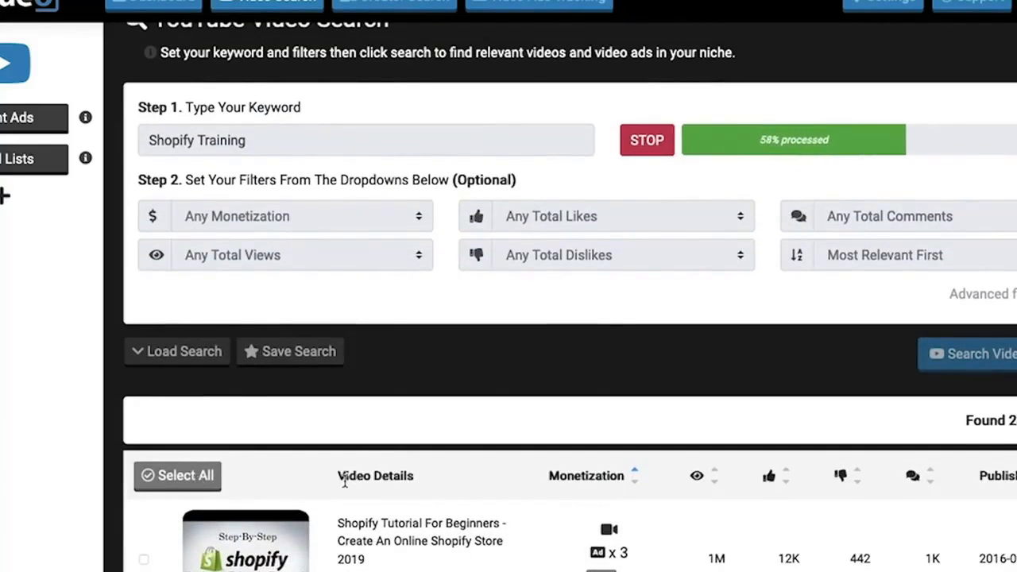
{"action": "scroll", "coordinate": [345, 481], "scroll_direction": "down", "scroll_amount": 3}
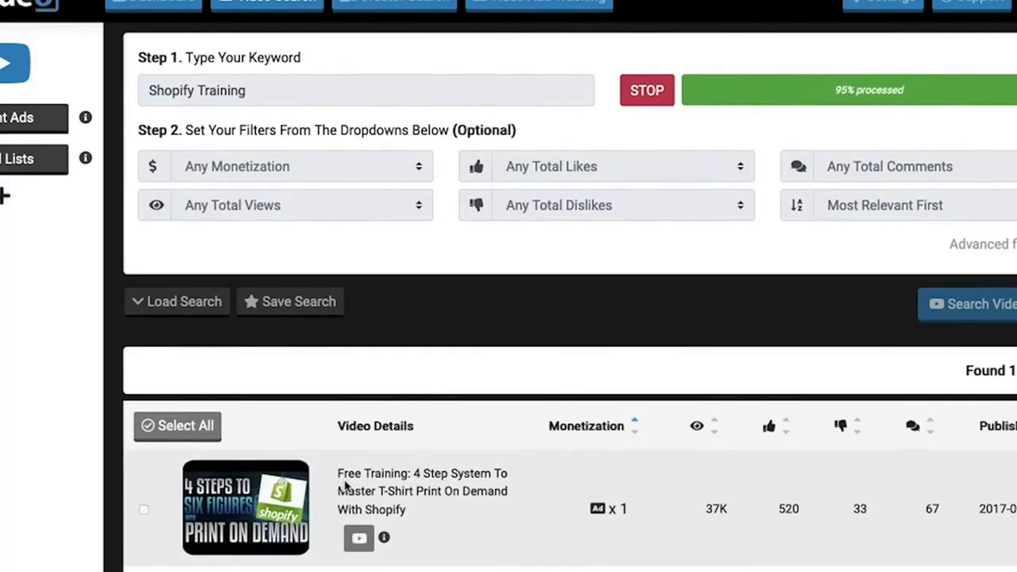
{"action": "scroll", "coordinate": [345, 486], "scroll_direction": "down", "scroll_amount": 3}
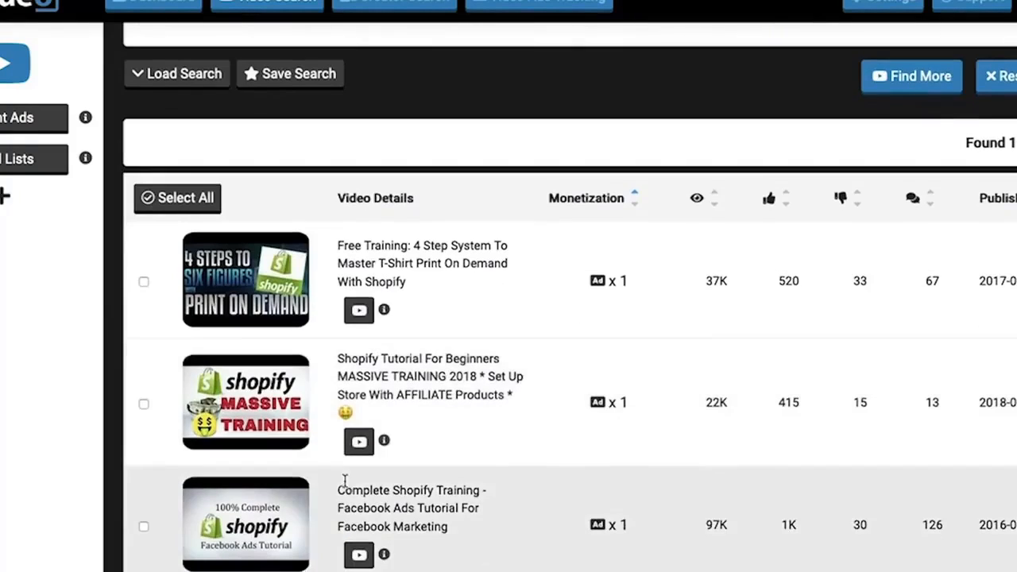
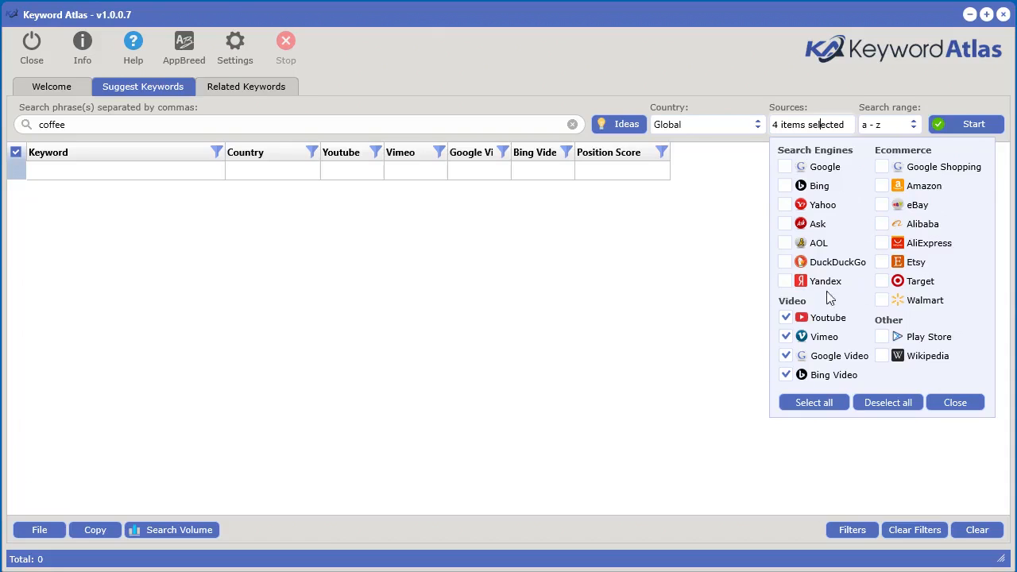
Switch to Keyword Atlas, generate "coffee" suggestions from the four video sources and sort them by highest position score
{"action": "left_click", "coordinate": [956, 402]}
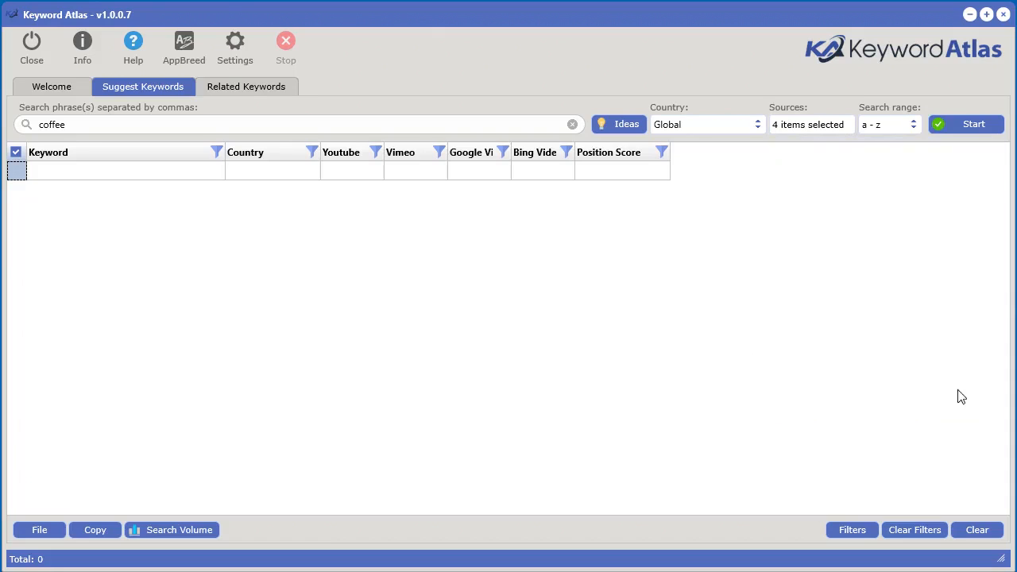
{"action": "left_click", "coordinate": [974, 127]}
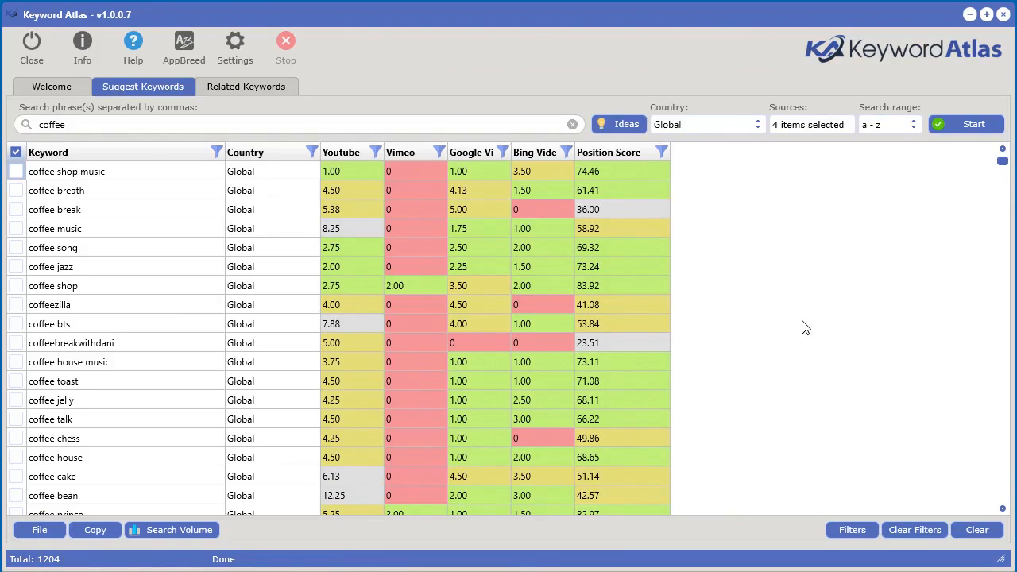
{"action": "left_click", "coordinate": [626, 154]}
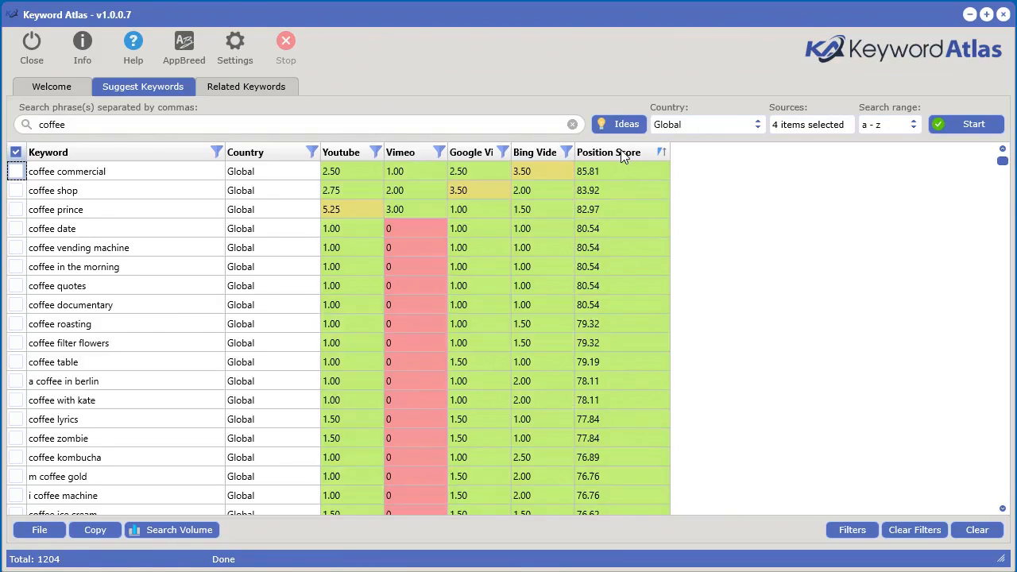
{"action": "left_click", "coordinate": [624, 153]}
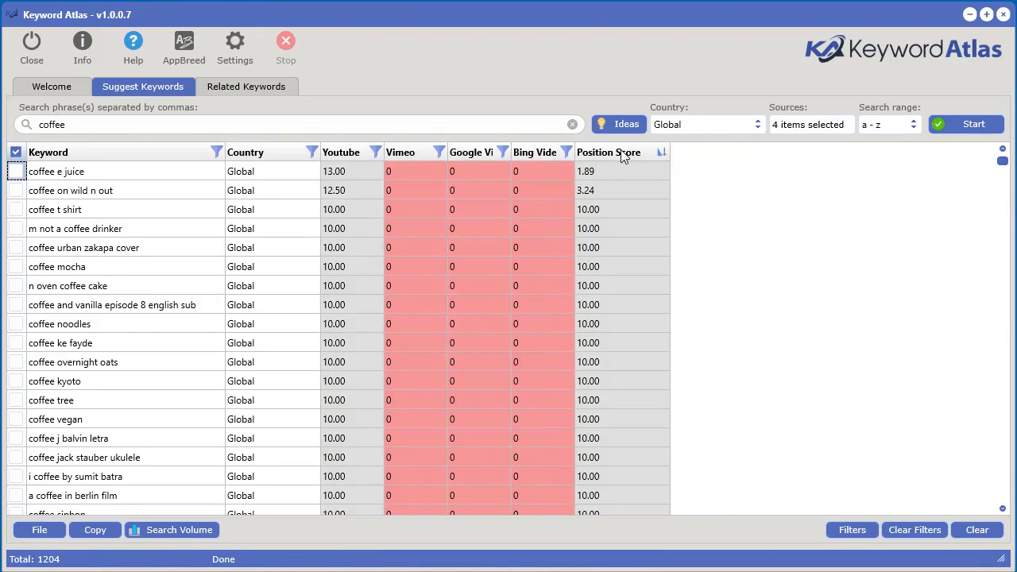
{"action": "left_click", "coordinate": [623, 154]}
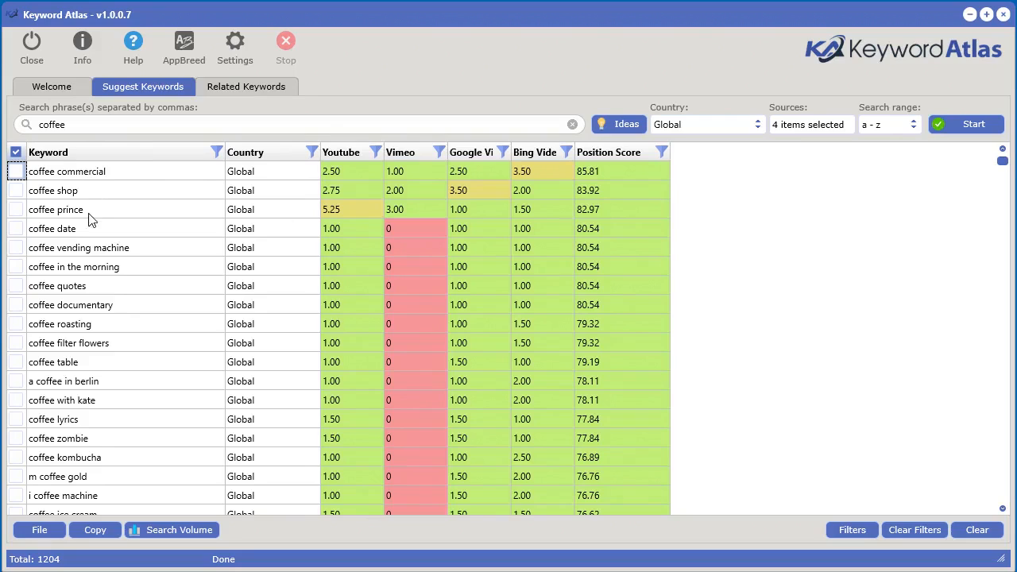
{"action": "left_click", "coordinate": [95, 327]}
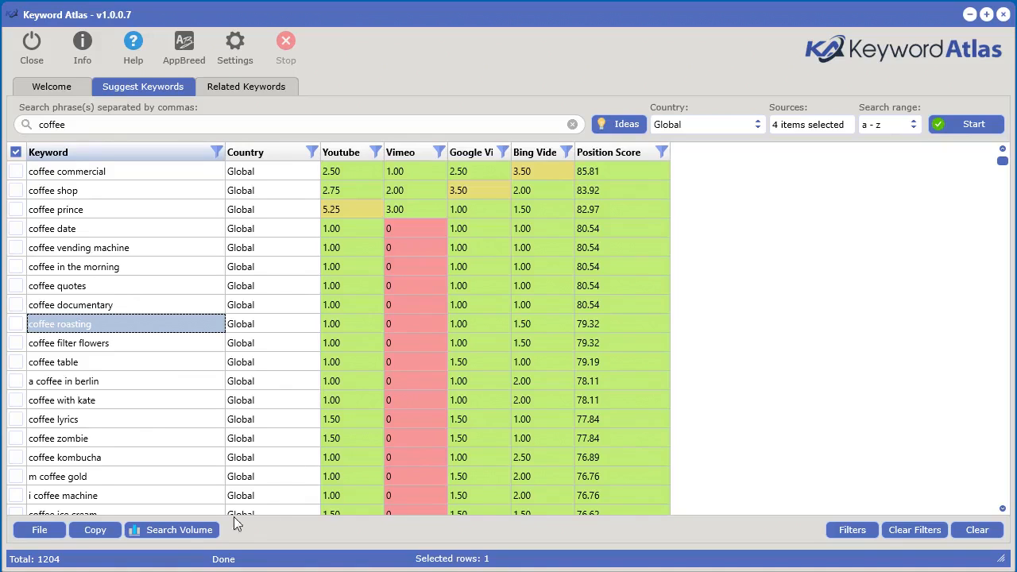
Copy keyword Set 1 of 800 keywords for a StoryBase lookup and bring SearchVolume.io into view
{"action": "left_click", "coordinate": [186, 532]}
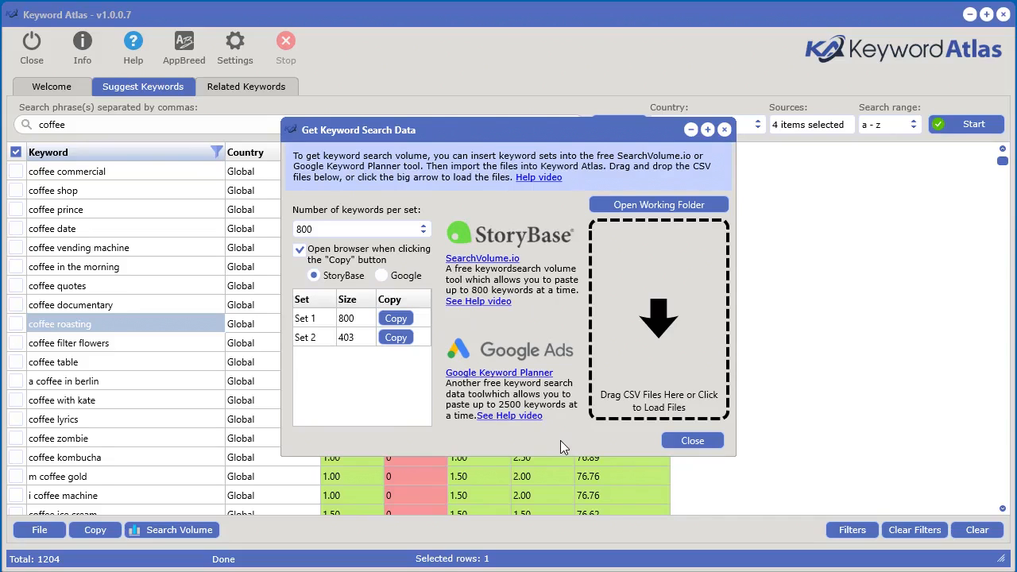
{"action": "left_click", "coordinate": [402, 324]}
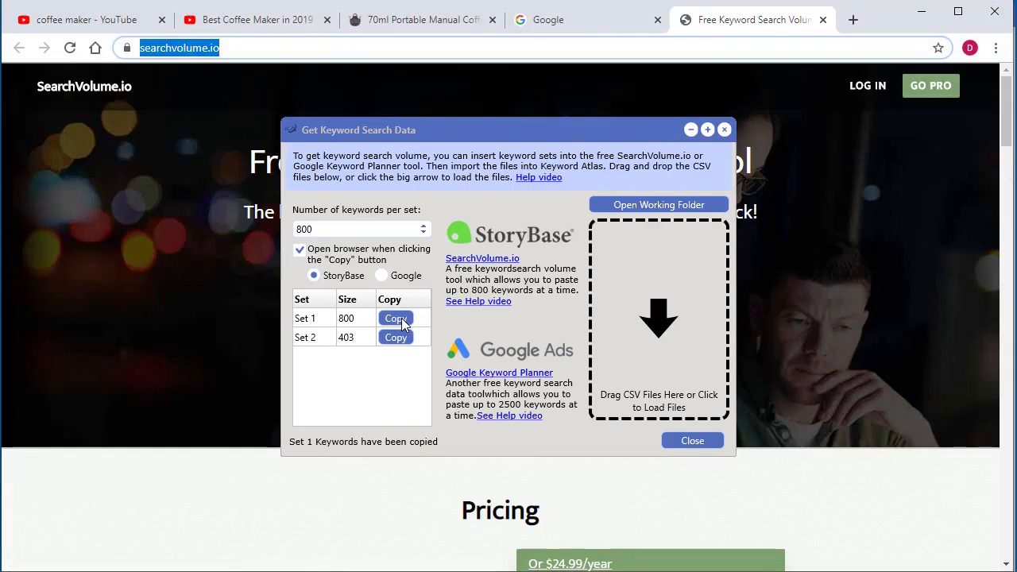
{"action": "left_click_drag", "start_coordinate": [540, 133], "coordinate": [353, 240]}
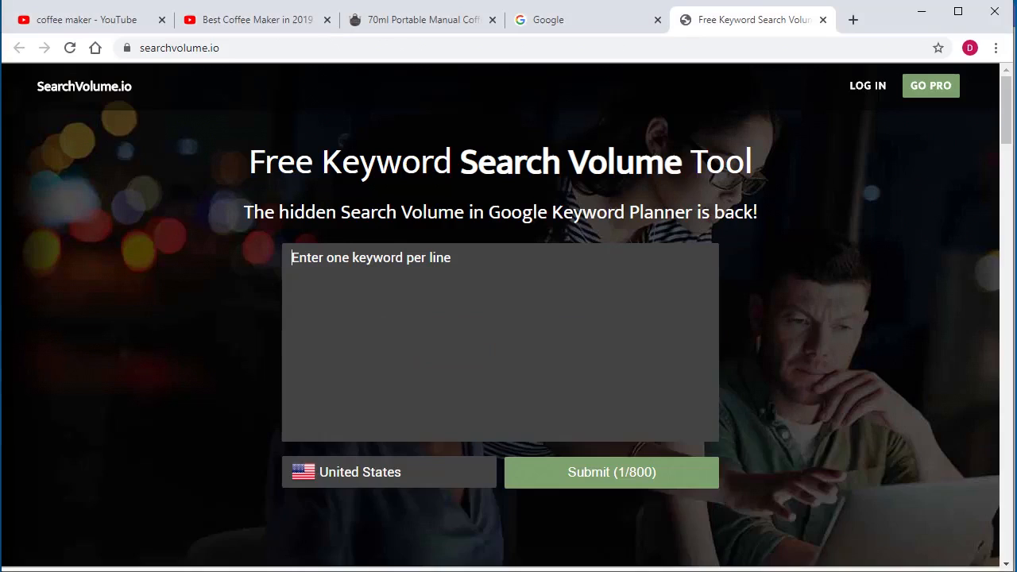
Paste the copied coffee keywords into SearchVolume.io and submit them for United States search volumes
{"action": "right_click", "coordinate": [377, 272]}
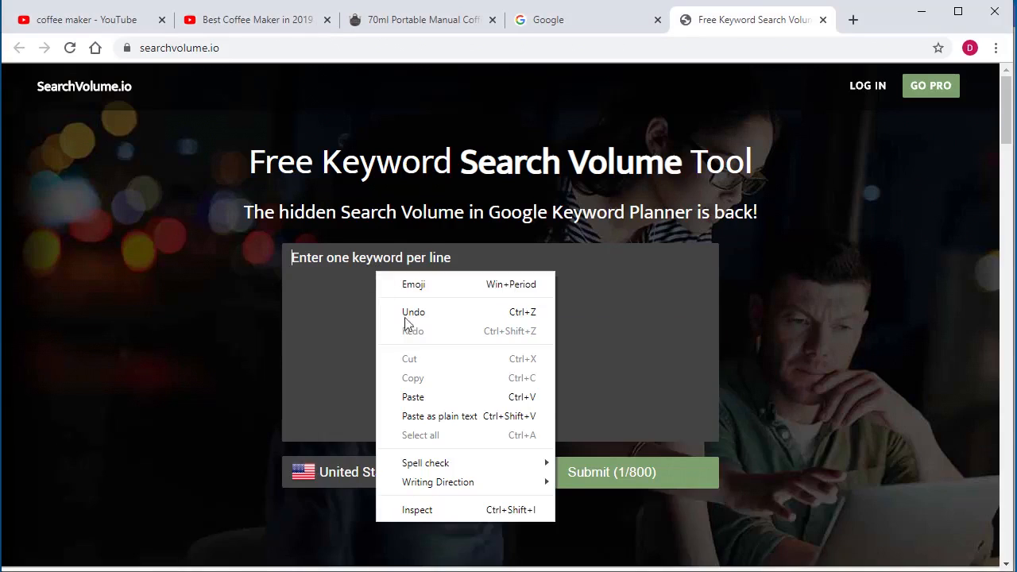
{"action": "left_click", "coordinate": [431, 397]}
{"action": "left_click", "coordinate": [604, 482]}
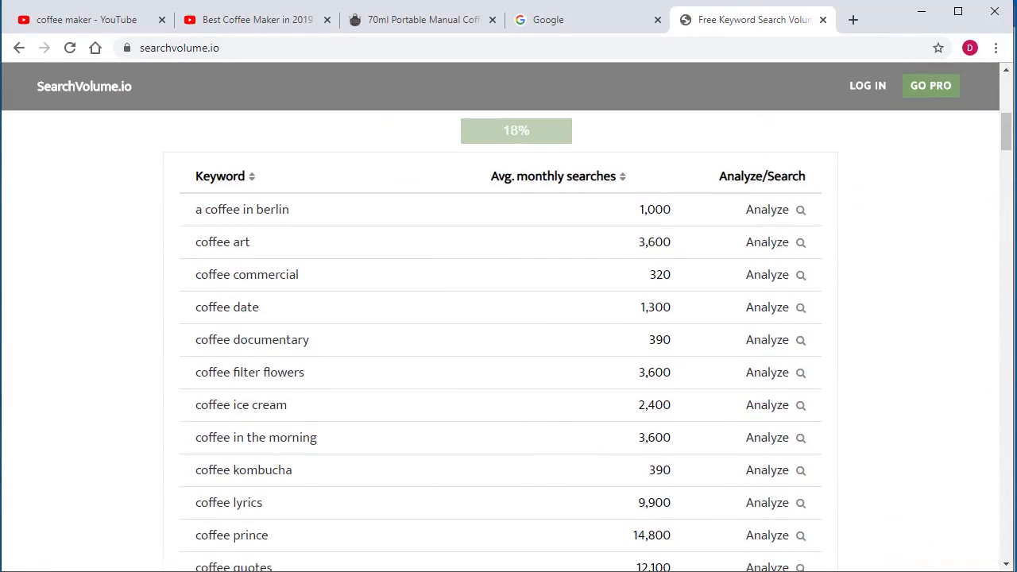
Export the search volume results and load export.csv into Keyword Atlas
{"action": "left_click", "coordinate": [513, 136]}
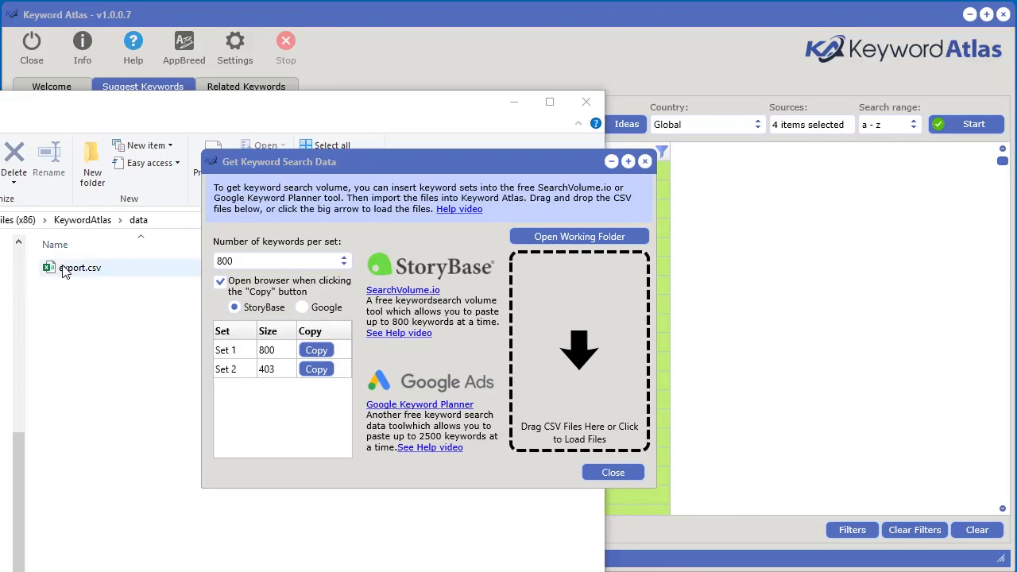
{"action": "left_click_drag", "start_coordinate": [63, 271], "coordinate": [576, 351]}
{"action": "left_click", "coordinate": [756, 54]}
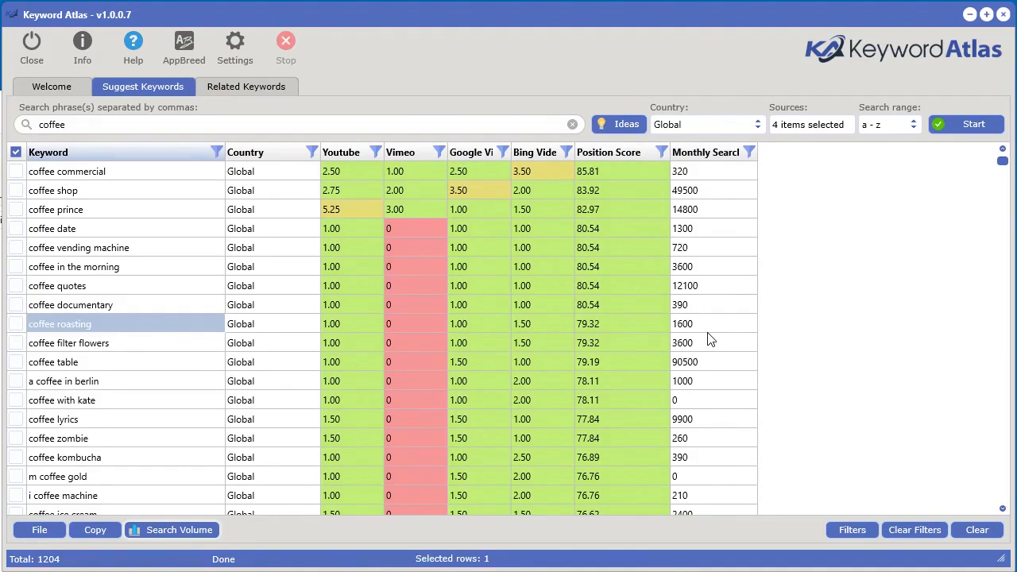
Select the coffee roasting and coffee ice cream keywords and send the selection to the related keywords search
{"action": "left_click", "coordinate": [16, 324]}
{"action": "scroll", "coordinate": [20, 444], "scroll_direction": "down", "scroll_amount": 2}
{"action": "left_click", "coordinate": [17, 440]}
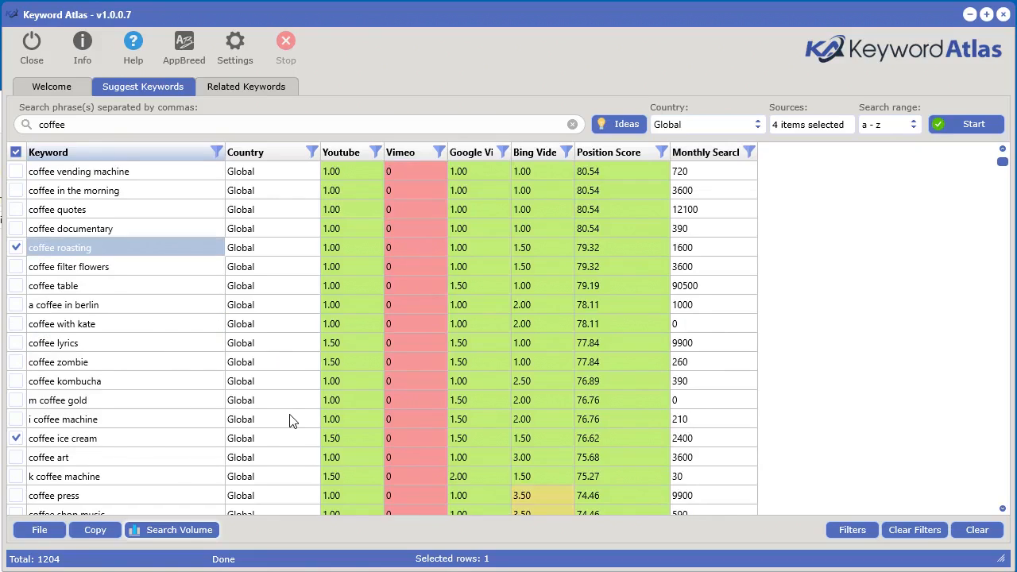
{"action": "right_click", "coordinate": [156, 331]}
{"action": "left_click", "coordinate": [237, 342]}
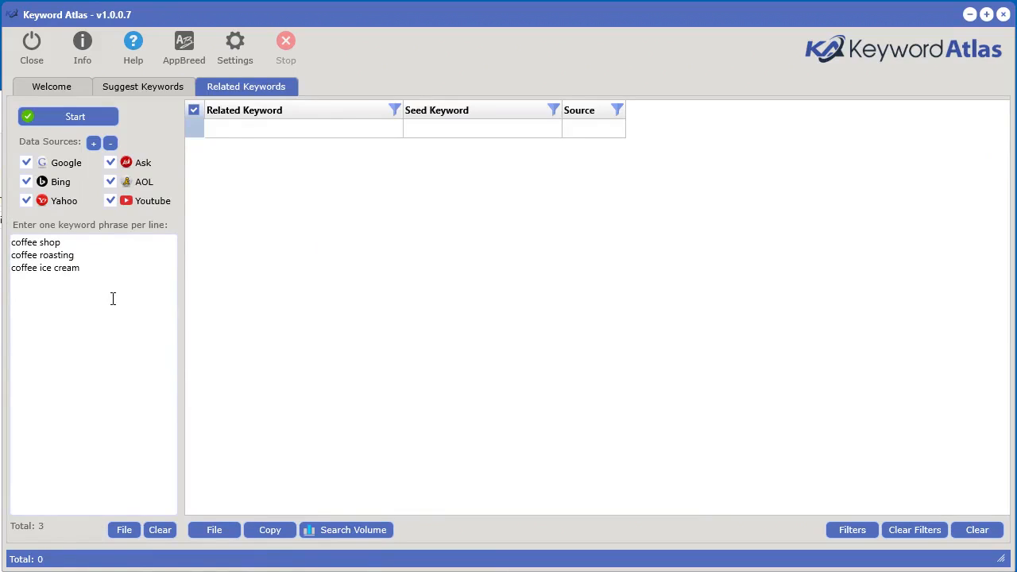
Find related keywords for coffee shop, coffee roasting and coffee ice cream, and copy their first set for a search volume lookup
{"action": "left_click", "coordinate": [68, 116]}
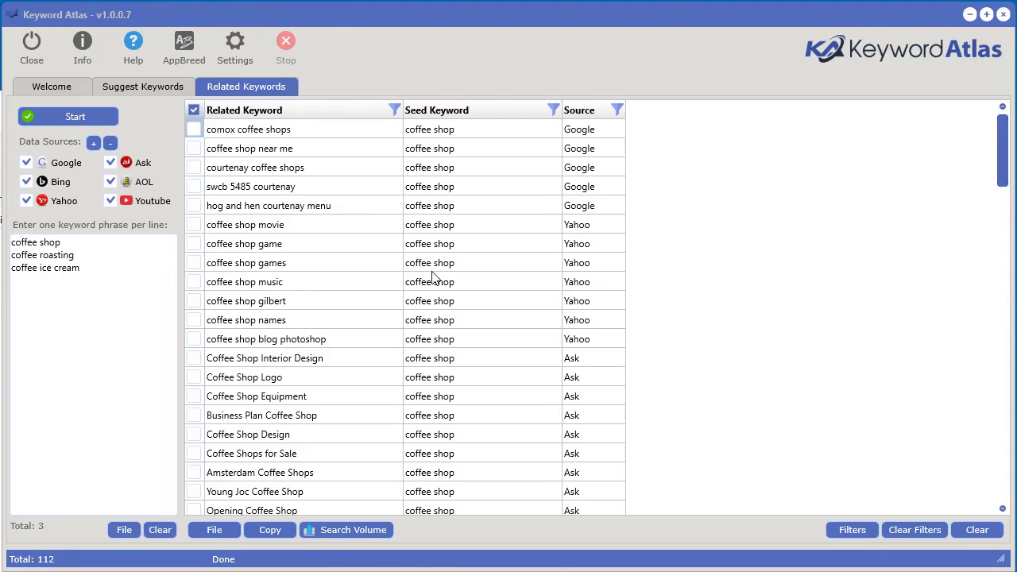
{"action": "left_click", "coordinate": [347, 527]}
{"action": "left_click", "coordinate": [407, 320]}
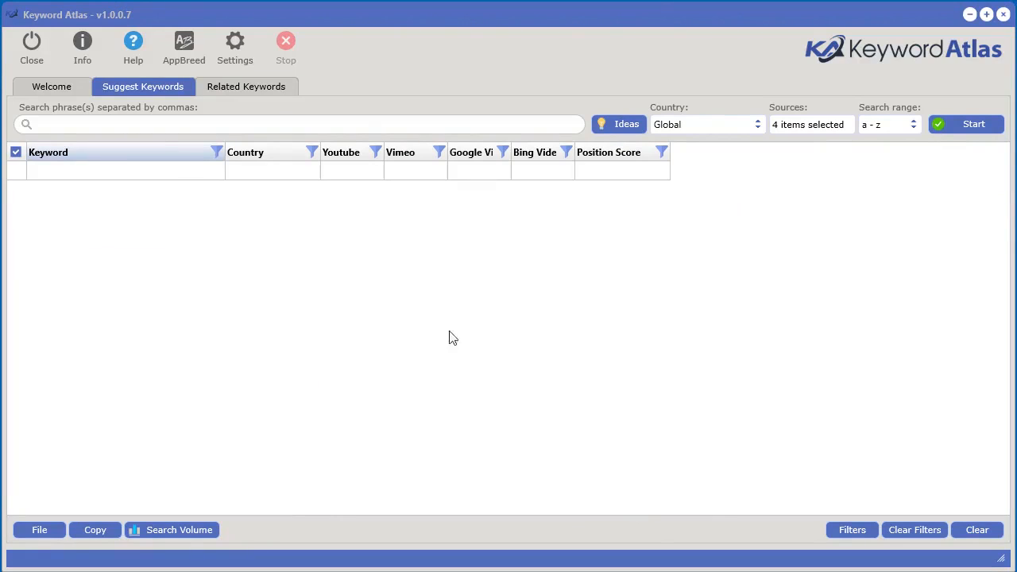
In the Idea Generator, enter coffee mug as singular, coffee mugs as plural, 2019 as year and New York as region
{"action": "left_click", "coordinate": [620, 125]}
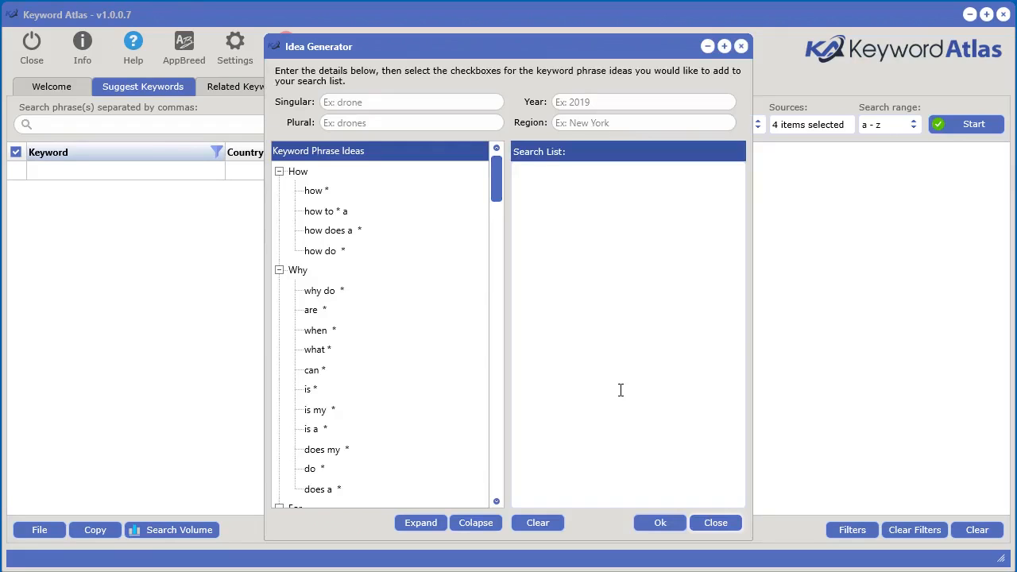
{"action": "left_click", "coordinate": [338, 102]}
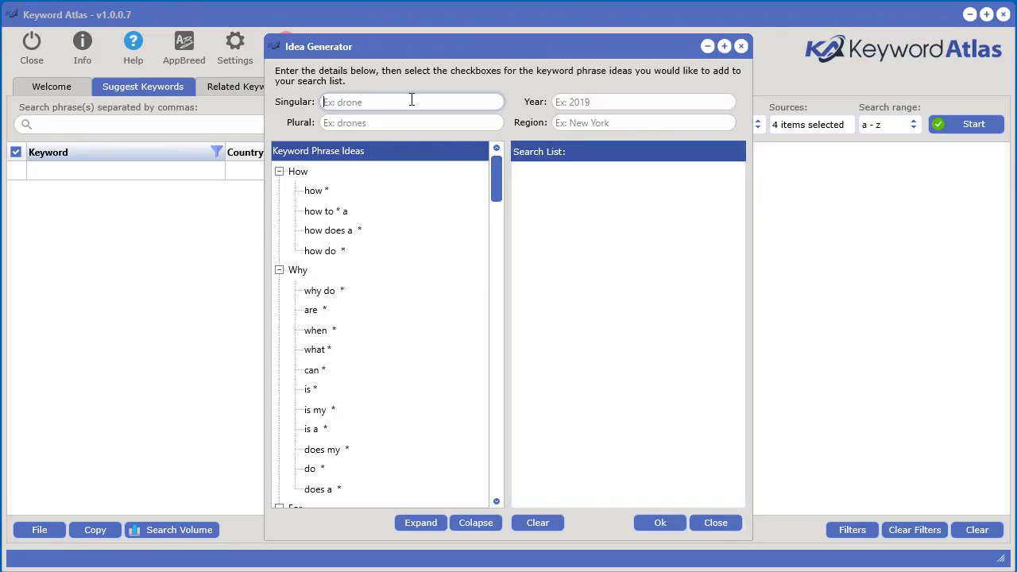
{"action": "type", "text": "coffee mug"}
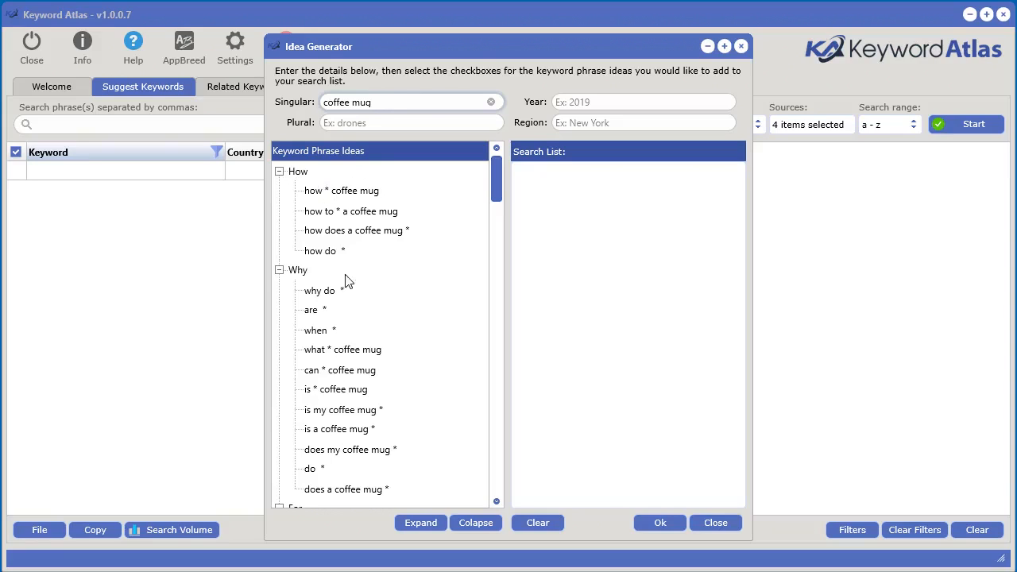
{"action": "key", "text": "Tab"}
{"action": "type", "text": "coffee mugs"}
{"action": "left_click", "coordinate": [607, 102]}
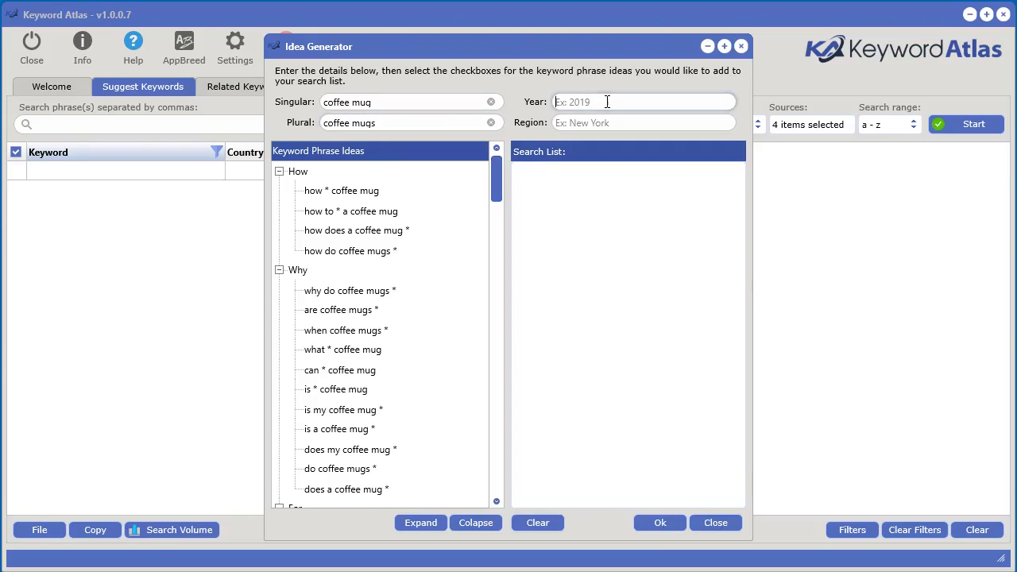
{"action": "type", "text": "2019"}
{"action": "left_click", "coordinate": [617, 123]}
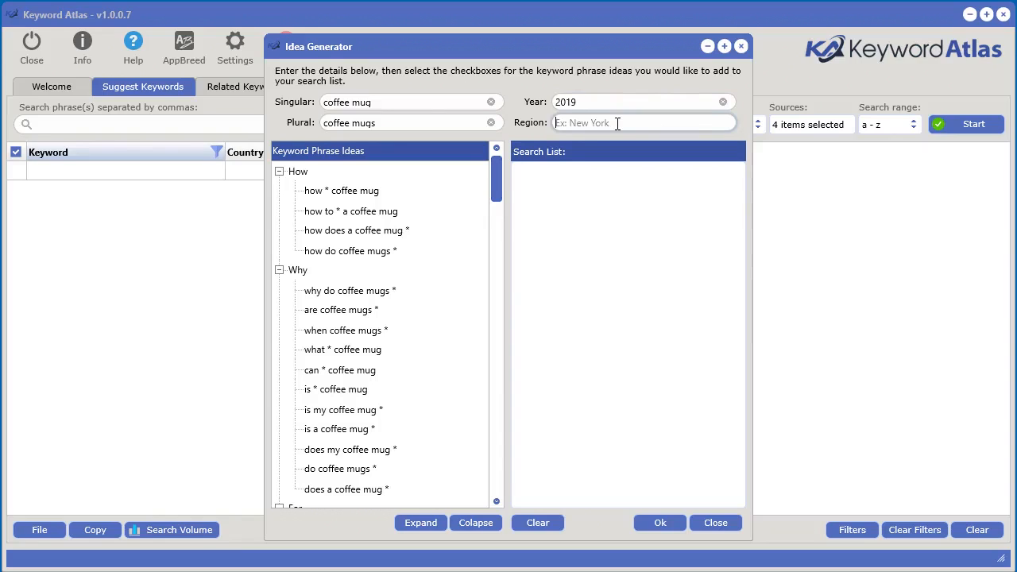
{"action": "type", "text": "New York"}
Add the Best and Top idea "best coffee mugs for *" to the search phrases and start the keyword search
{"action": "left_click_drag", "start_coordinate": [494, 191], "coordinate": [361, 194]}
{"action": "left_click", "coordinate": [476, 522]}
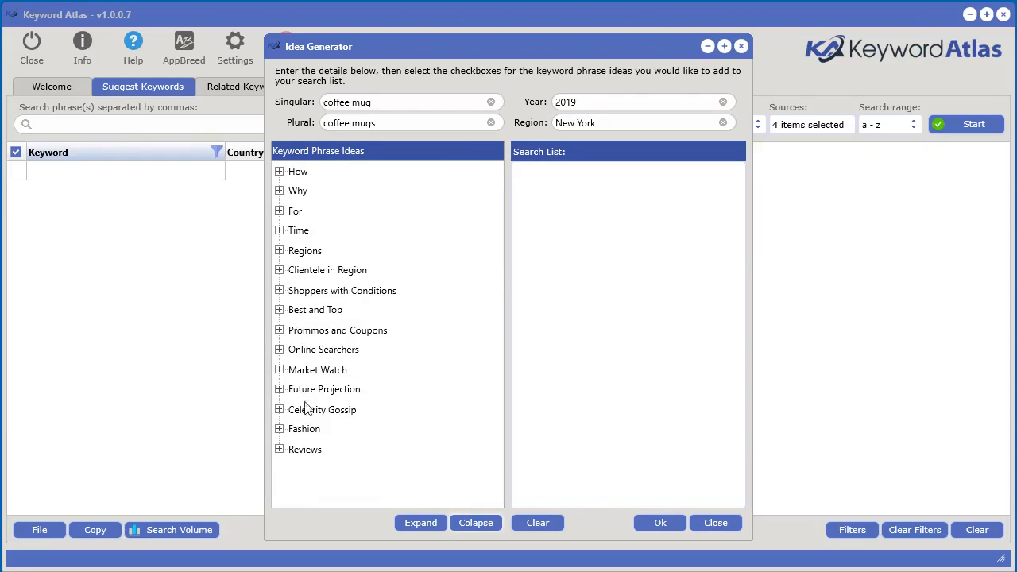
{"action": "left_click", "coordinate": [280, 311]}
{"action": "left_click", "coordinate": [338, 334]}
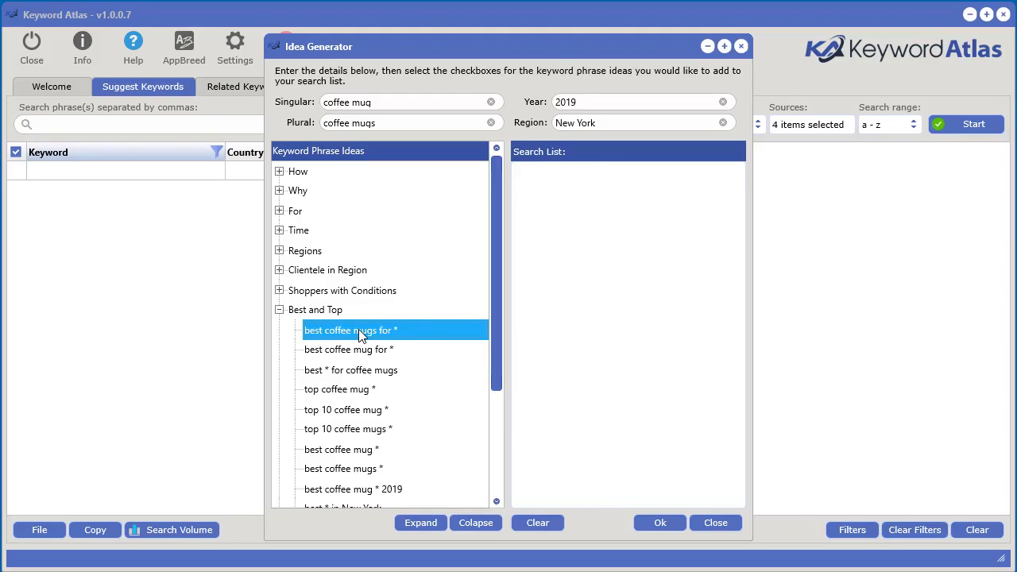
{"action": "double_click", "coordinate": [358, 336]}
{"action": "left_click", "coordinate": [660, 523]}
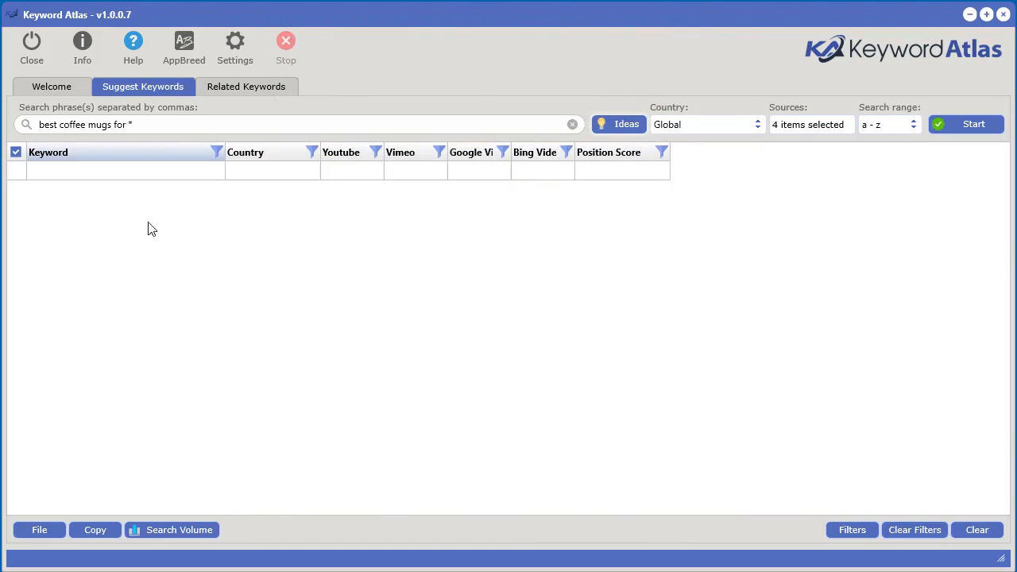
{"action": "left_click", "coordinate": [987, 125]}
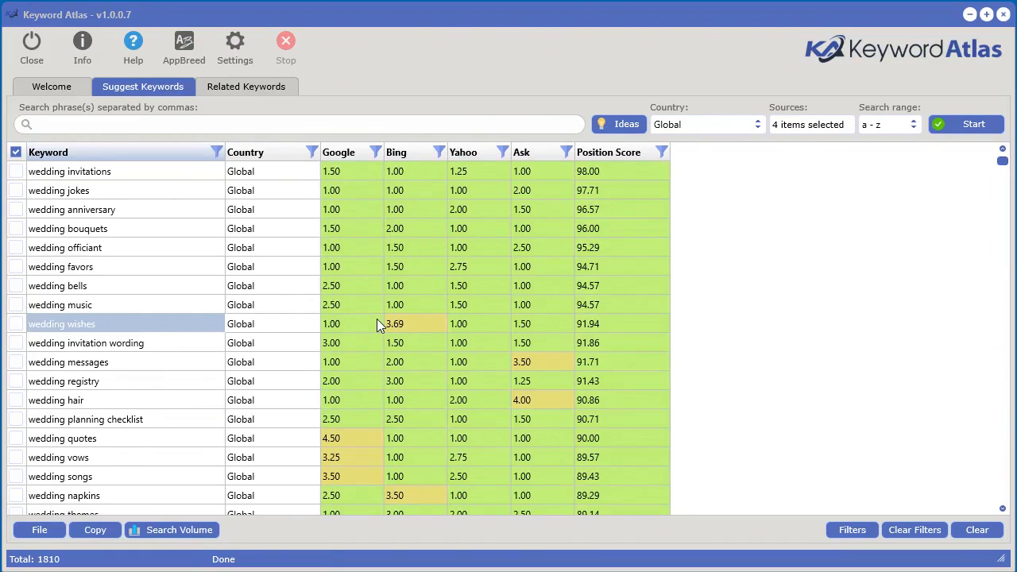
Filter the Keyword column of the wedding results by "music" and remove that filter text
{"action": "left_click", "coordinate": [217, 152]}
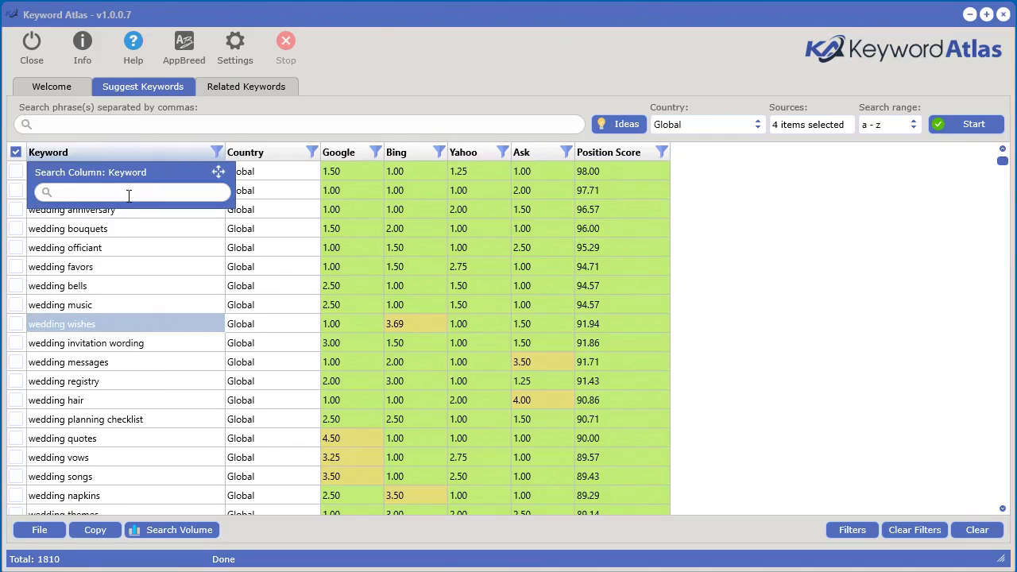
{"action": "type", "text": "music"}
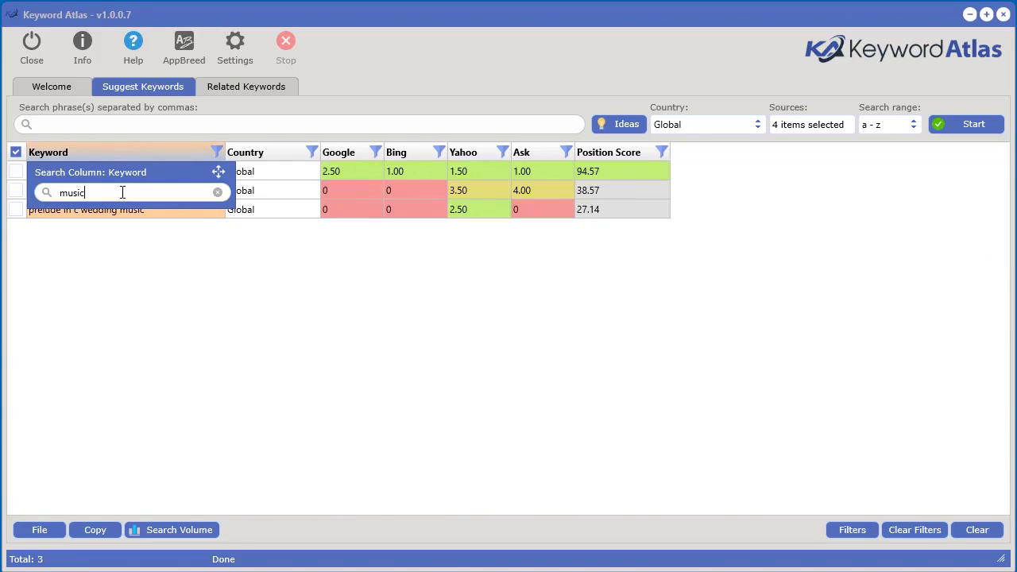
{"action": "left_click", "coordinate": [178, 235]}
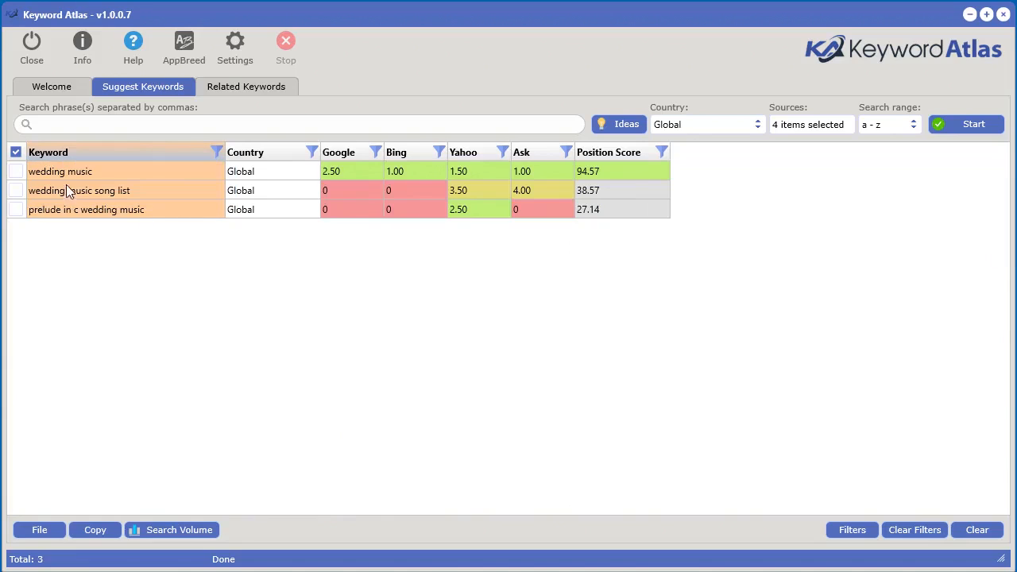
{"action": "left_click", "coordinate": [214, 151]}
{"action": "key", "text": "BackSpace"}
{"action": "key", "text": "BackSpace"}
{"action": "key", "text": "BackSpace"}
{"action": "key", "text": "BackSpace"}
{"action": "key", "text": "BackSpace"}
Filter the Position Score column of the wedding results to values greater than 75
{"action": "left_click", "coordinate": [664, 149]}
{"action": "left_click", "coordinate": [638, 249]}
{"action": "left_click", "coordinate": [659, 264]}
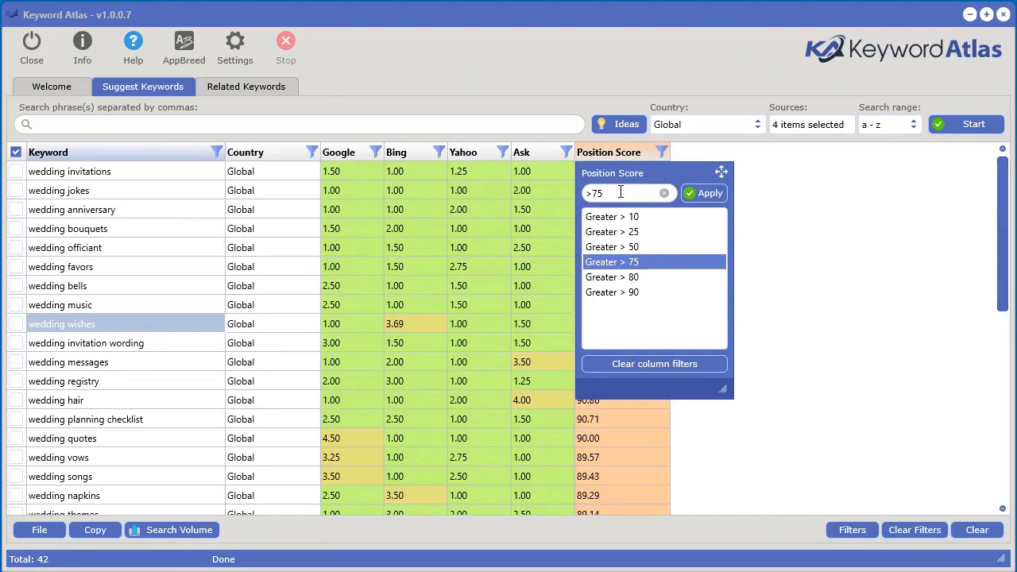
Apply a custom Position Score filter of >200 and clear the column's filters
{"action": "left_click", "coordinate": [621, 192]}
{"action": "key", "text": "BackSpace"}
{"action": "key", "text": "BackSpace"}
{"action": "type", "text": "200"}
{"action": "left_click", "coordinate": [703, 194]}
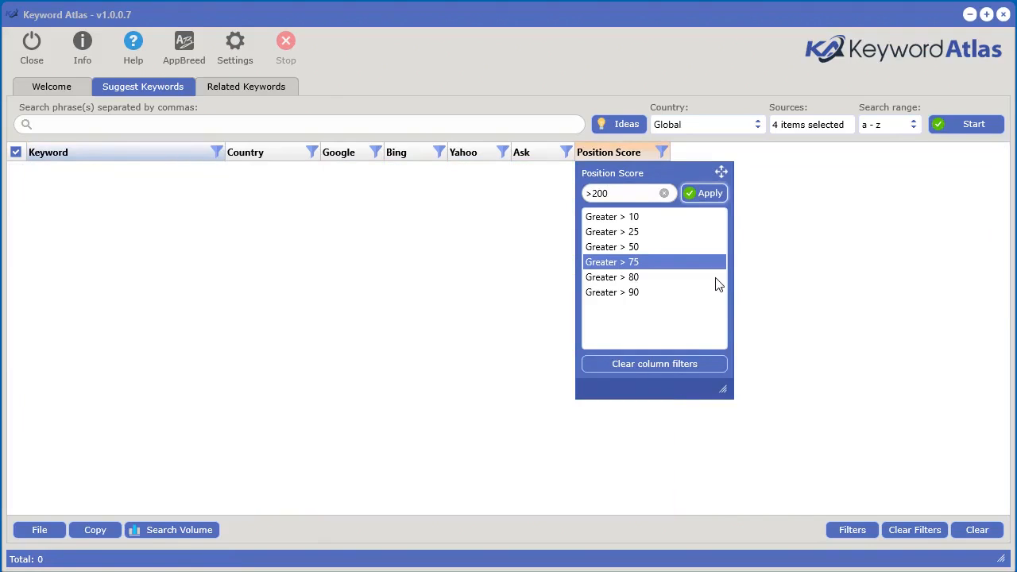
{"action": "left_click", "coordinate": [624, 368]}
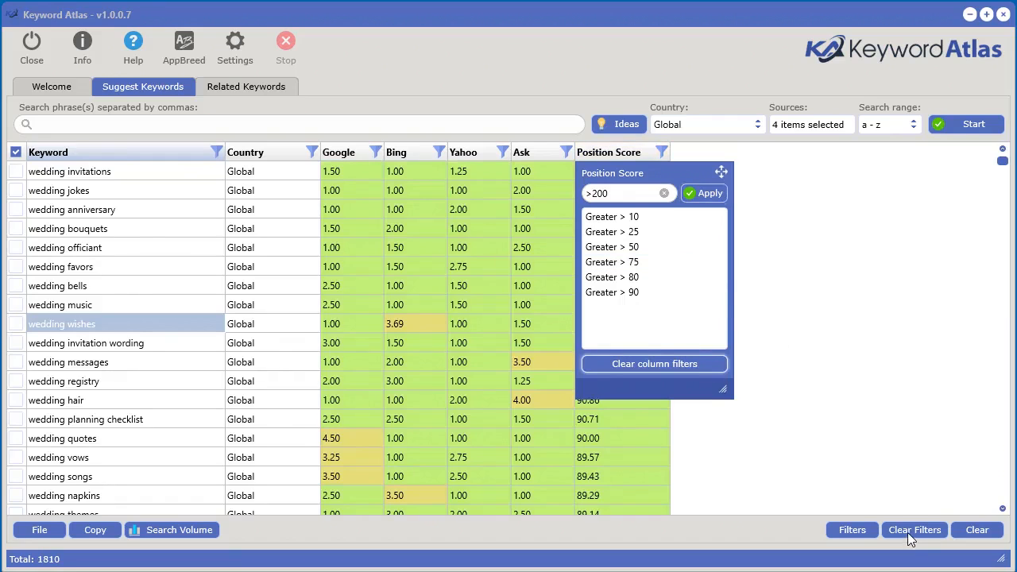
Open the Filters window for the suggested keywords, move it aside, and filter the Bing column to values less than 8
{"action": "left_click", "coordinate": [855, 530]}
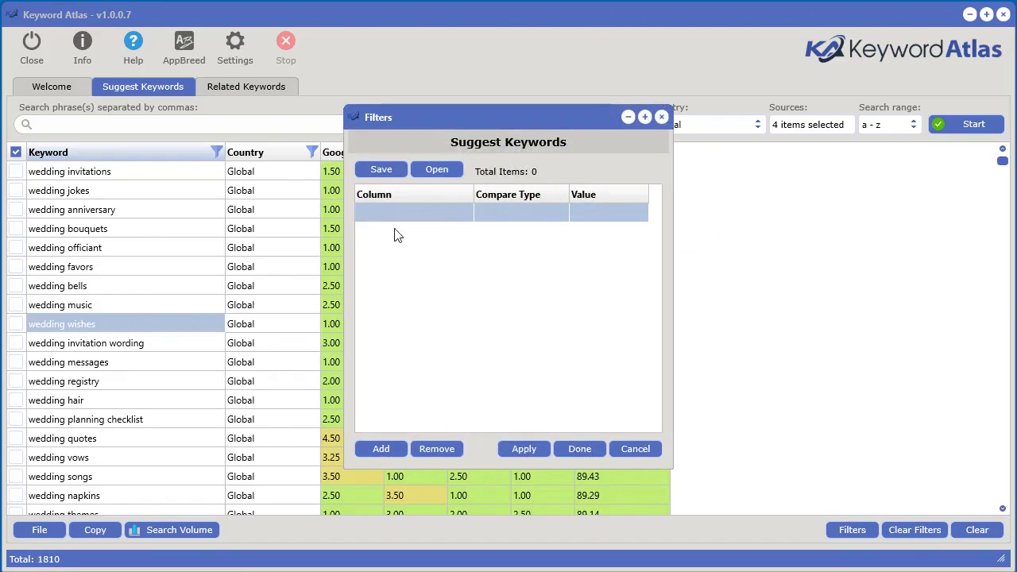
{"action": "left_click_drag", "start_coordinate": [501, 123], "coordinate": [860, 166]}
{"action": "left_click", "coordinate": [438, 152]}
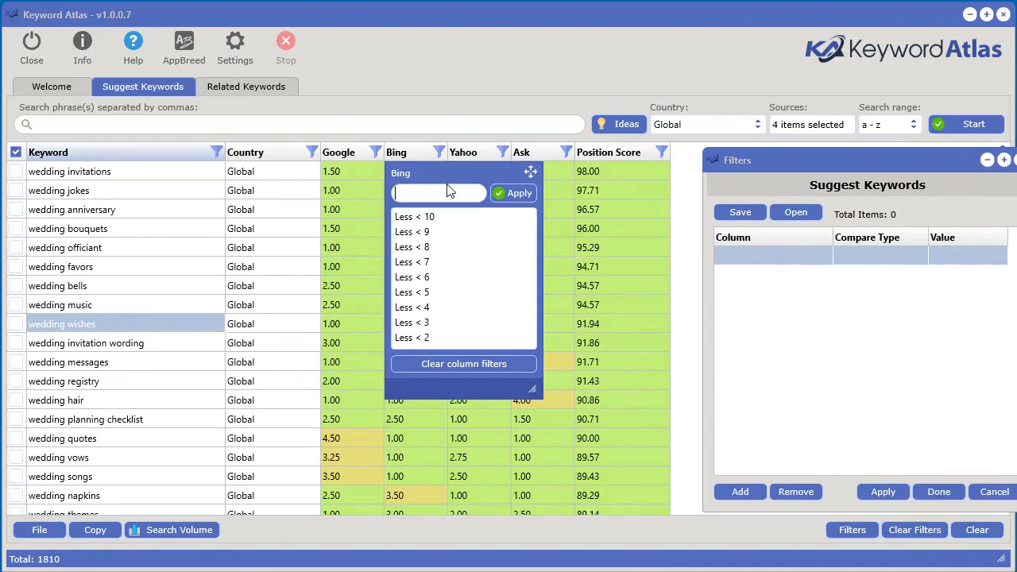
{"action": "left_click", "coordinate": [427, 251]}
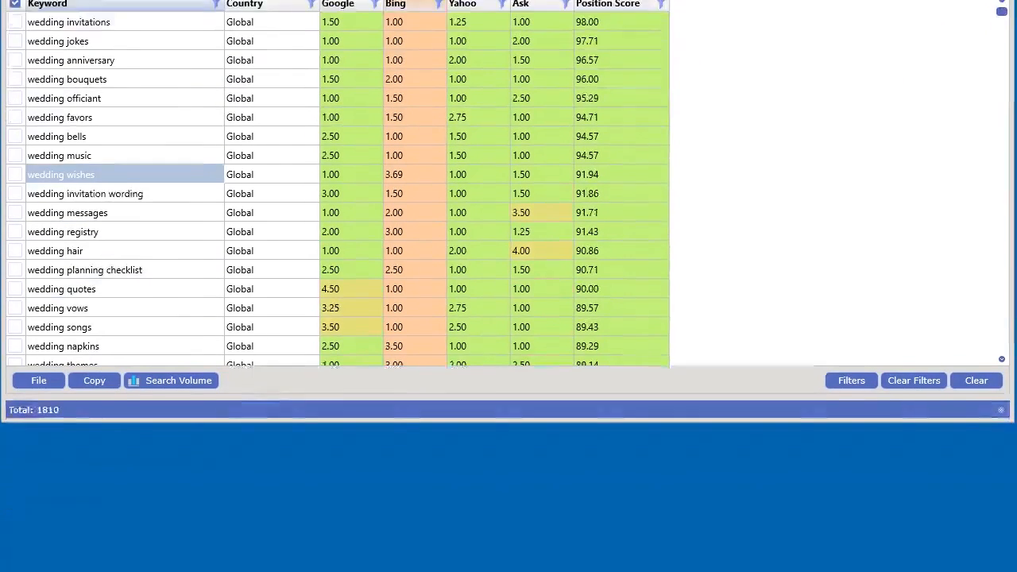
Open the export of all wedding keywords in sets and preview Sets 2, 3, 4 and 1
{"action": "left_click", "coordinate": [96, 530]}
{"action": "mouse_move", "coordinate": [116, 428]}
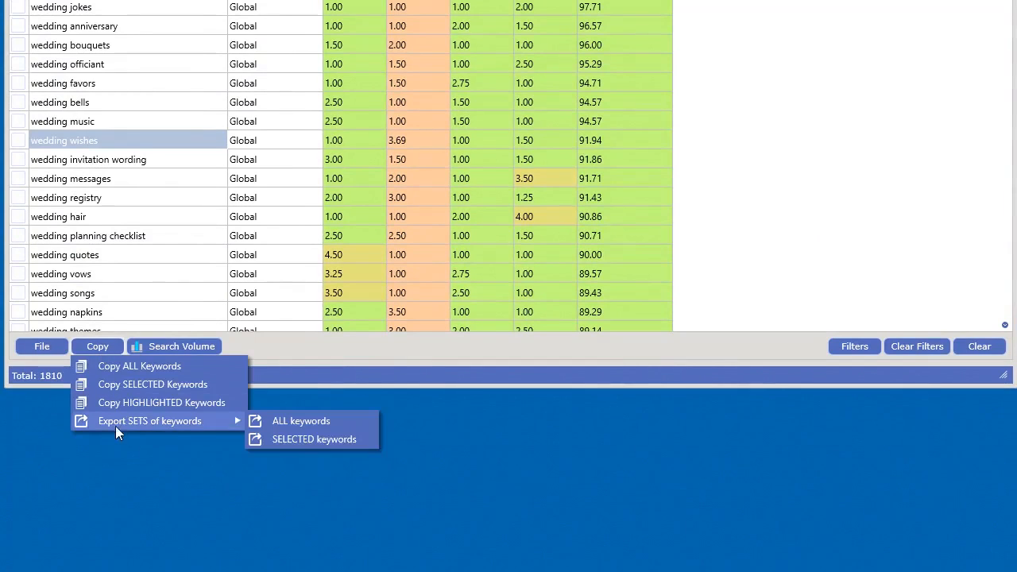
{"action": "left_click", "coordinate": [291, 421]}
{"action": "left_click_drag", "start_coordinate": [553, 0], "coordinate": [510, 39]}
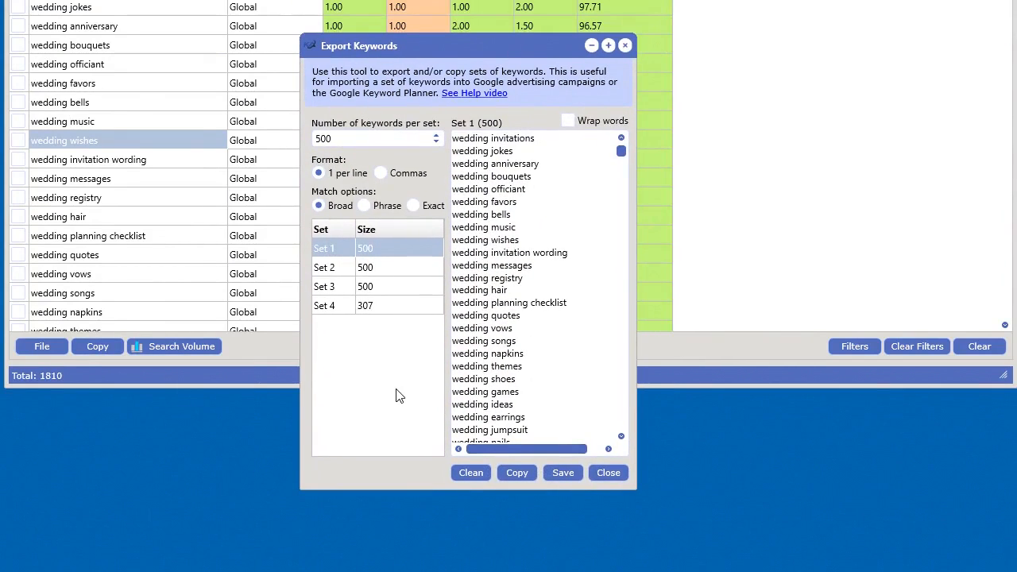
{"action": "left_click", "coordinate": [399, 273]}
{"action": "left_click", "coordinate": [390, 288]}
{"action": "left_click", "coordinate": [390, 307]}
{"action": "left_click", "coordinate": [383, 253]}
Preview the phrase and exact match formats for Set 1 and return to broad match
{"action": "left_click", "coordinate": [366, 205]}
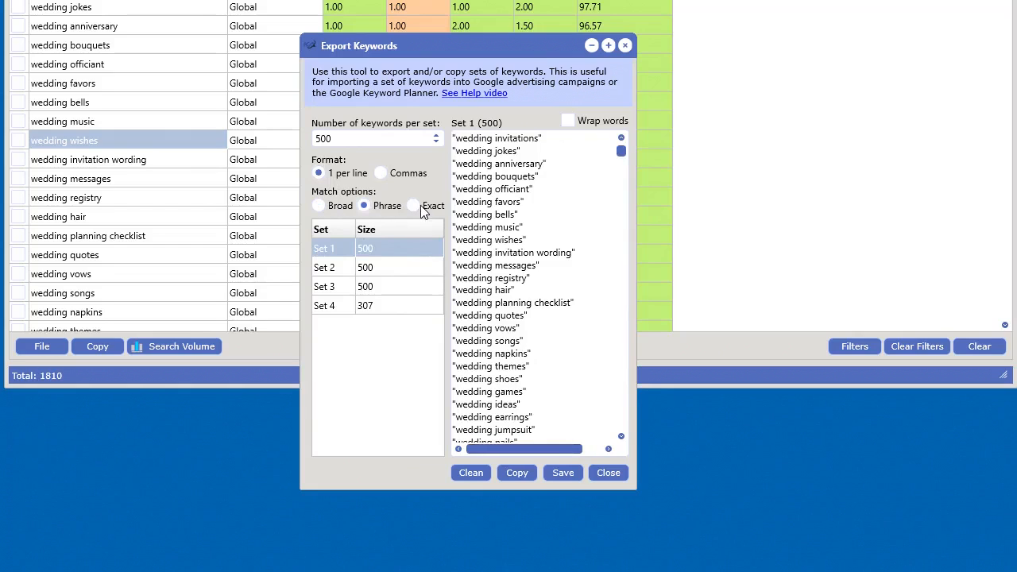
{"action": "left_click", "coordinate": [419, 207]}
{"action": "left_click", "coordinate": [333, 207]}
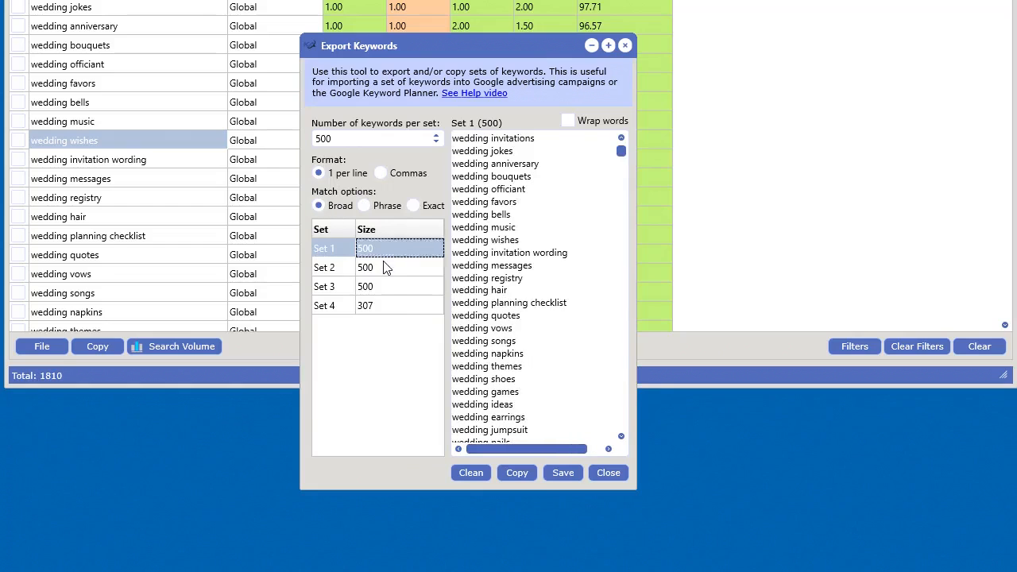
Copy the keywords of Set 2 and select Set 3
{"action": "left_click", "coordinate": [386, 267]}
{"action": "left_click", "coordinate": [515, 472]}
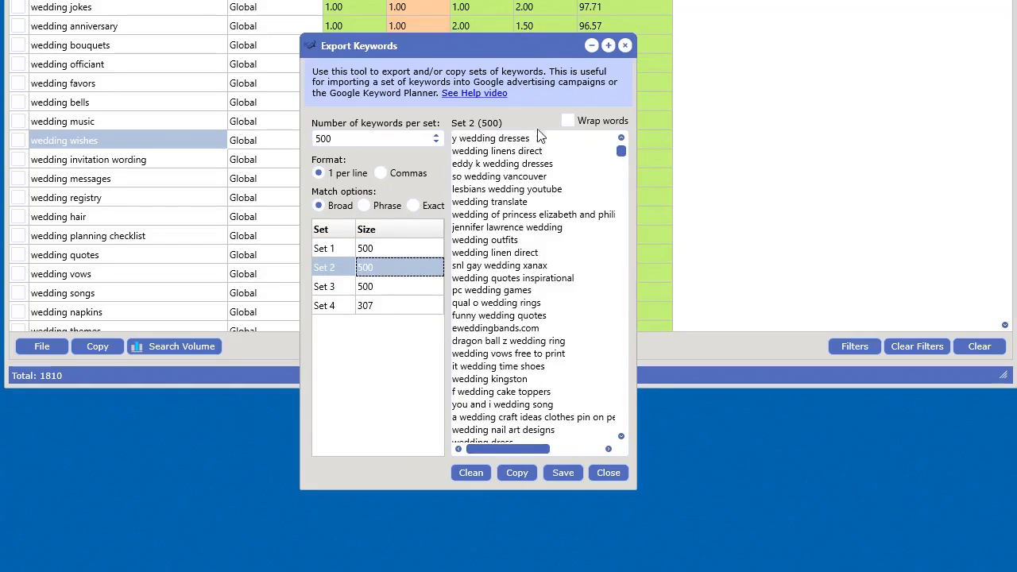
{"action": "left_click", "coordinate": [399, 294]}
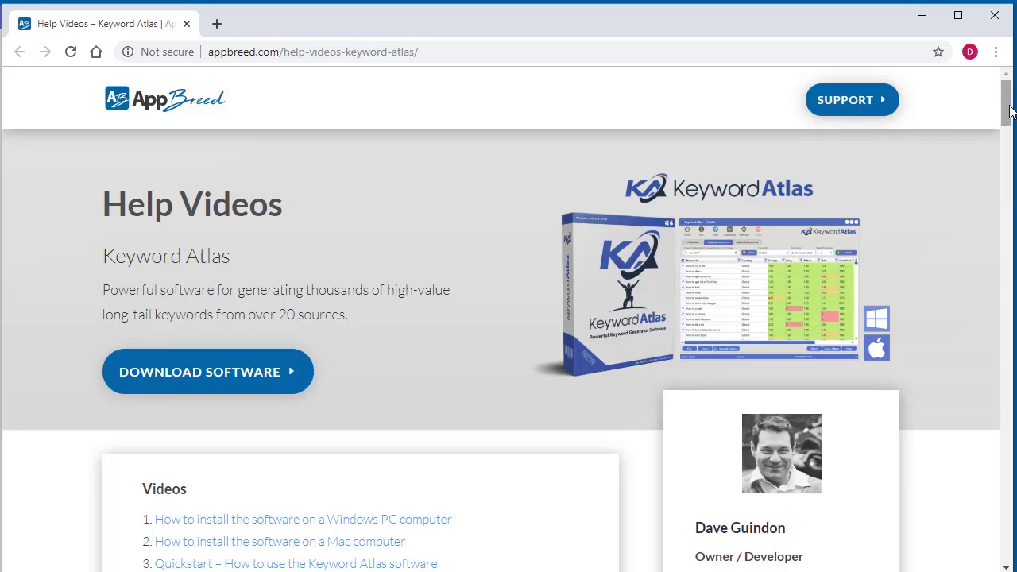
Look through the Keyword Atlas help videos page in the browser
{"action": "left_click_drag", "start_coordinate": [1010, 111], "coordinate": [1011, 393]}
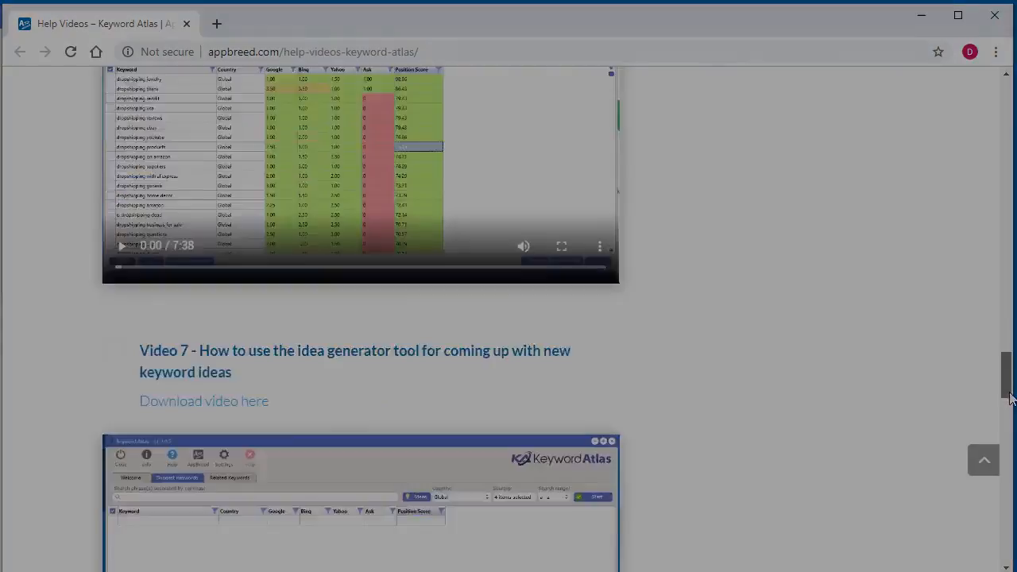